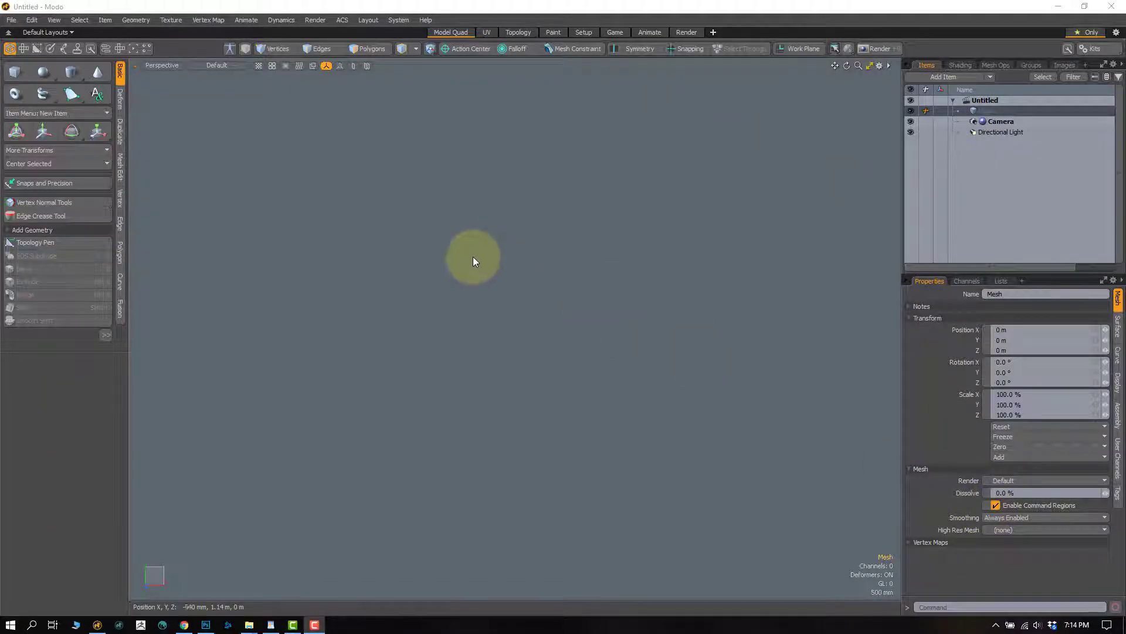
{"action": "left_click", "coordinate": [120, 110]}
{"action": "left_click", "coordinate": [121, 134]}
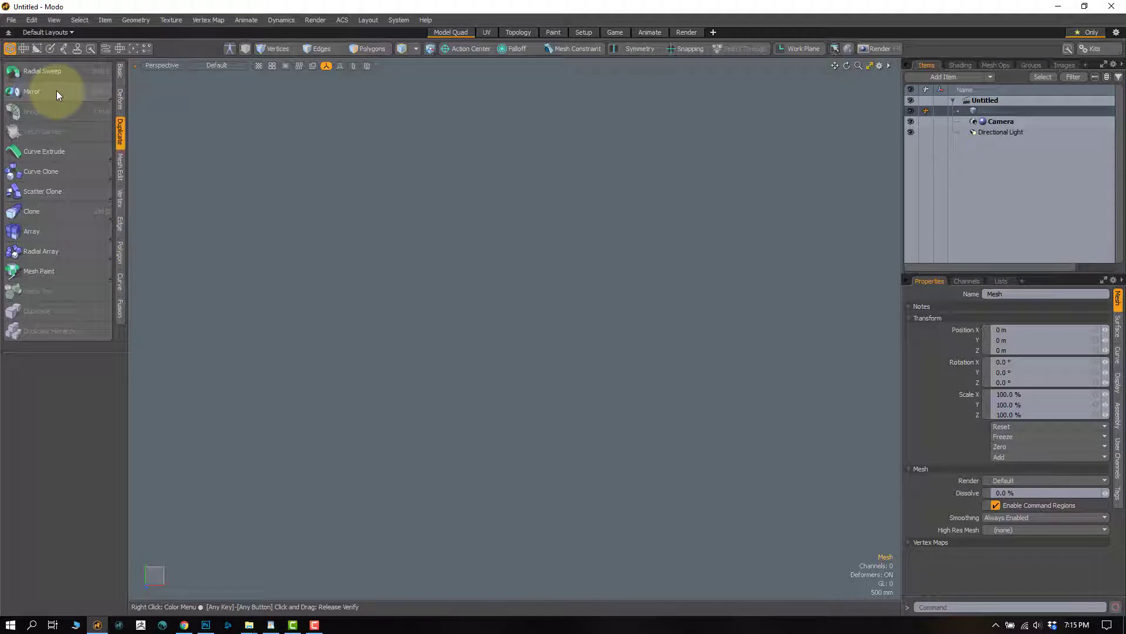
{"action": "left_click", "coordinate": [118, 77]}
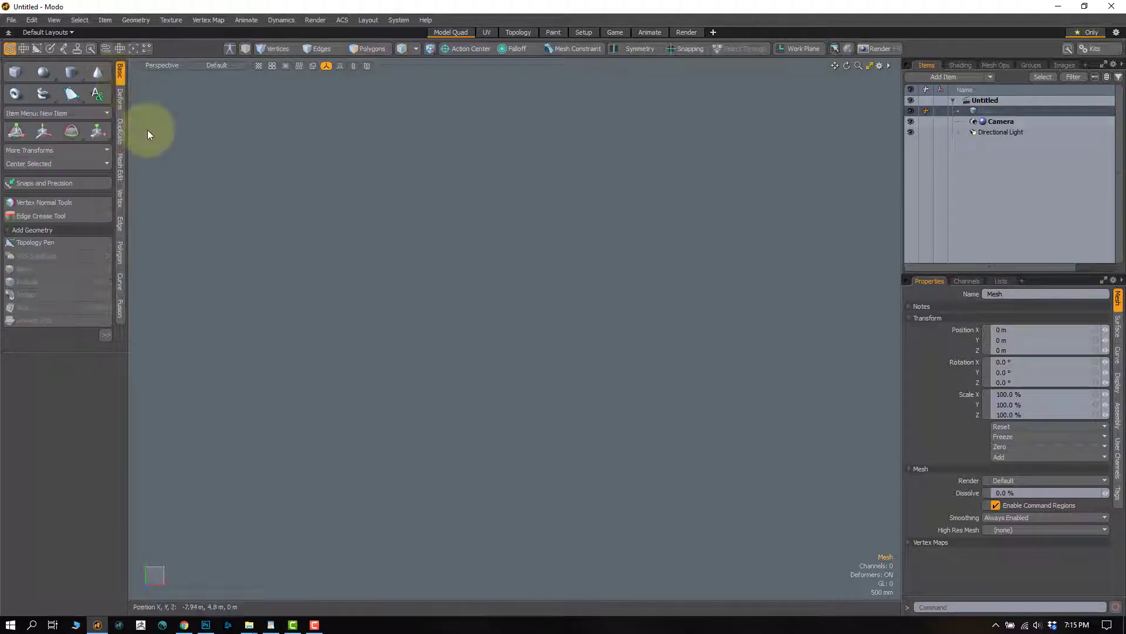
Step: Add a 1 m cube primitive at the origin with one segment on each axis
{"action": "left_click", "coordinate": [20, 73]}
{"action": "left_click", "coordinate": [528, 266]}
{"action": "key", "text": "a"}
{"action": "left_click_drag", "start_coordinate": [492, 328], "coordinate": [474, 358], "text": "alt"}
{"action": "left_click_drag", "start_coordinate": [474, 358], "coordinate": [476, 271], "text": "ctrl+alt"}
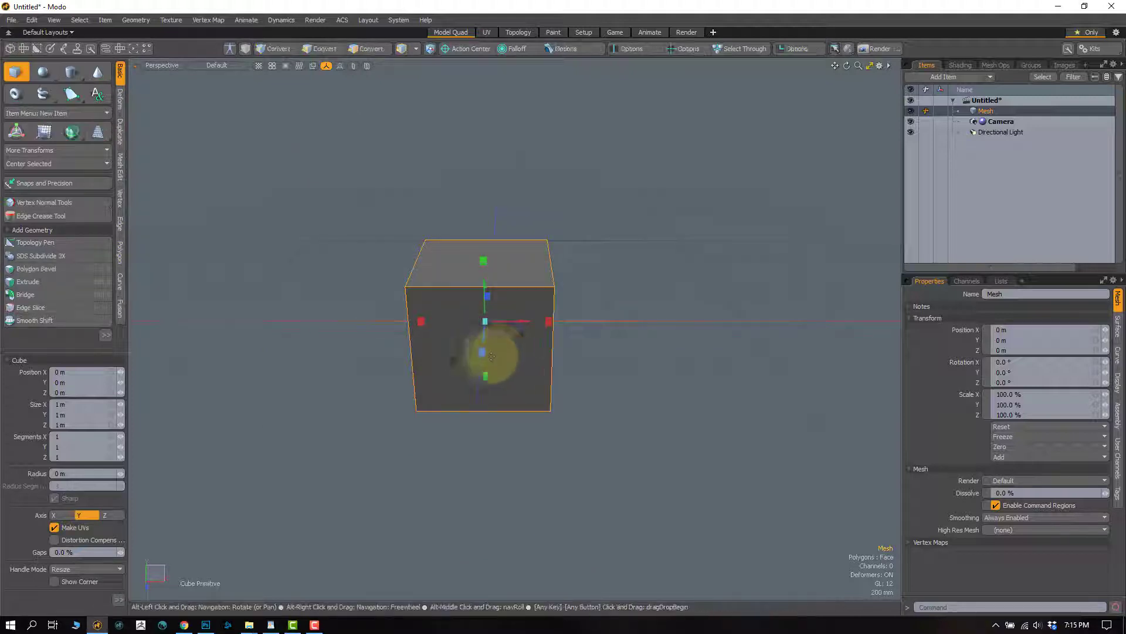
Step: Select all of the cube's polygons and move them about 1.2 m in the negative X direction
{"action": "left_click_drag", "start_coordinate": [490, 357], "coordinate": [432, 303], "text": "alt"}
{"action": "key", "text": "3"}
{"action": "double_click", "coordinate": [496, 305]}
{"action": "key", "text": "w"}
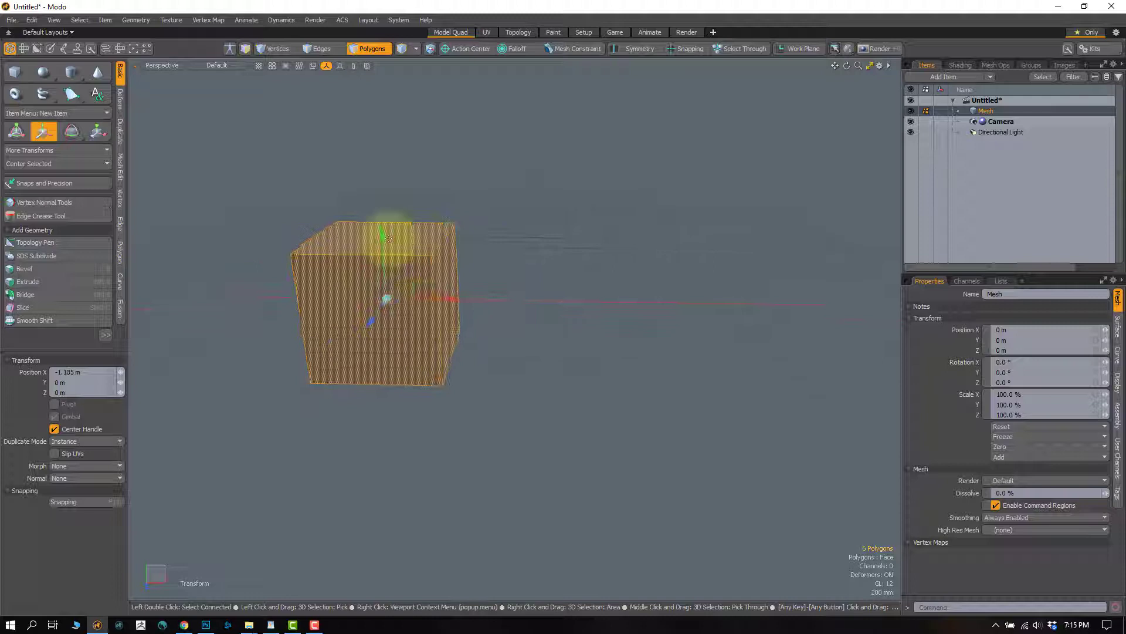
Step: Move the cube's upper outer edge about -150 mm in X and 280 mm in Y, and scale that edge down
{"action": "key", "text": "2"}
{"action": "left_click", "coordinate": [317, 236]}
{"action": "key", "text": "w"}
{"action": "left_click_drag", "start_coordinate": [373, 175], "coordinate": [347, 139]}
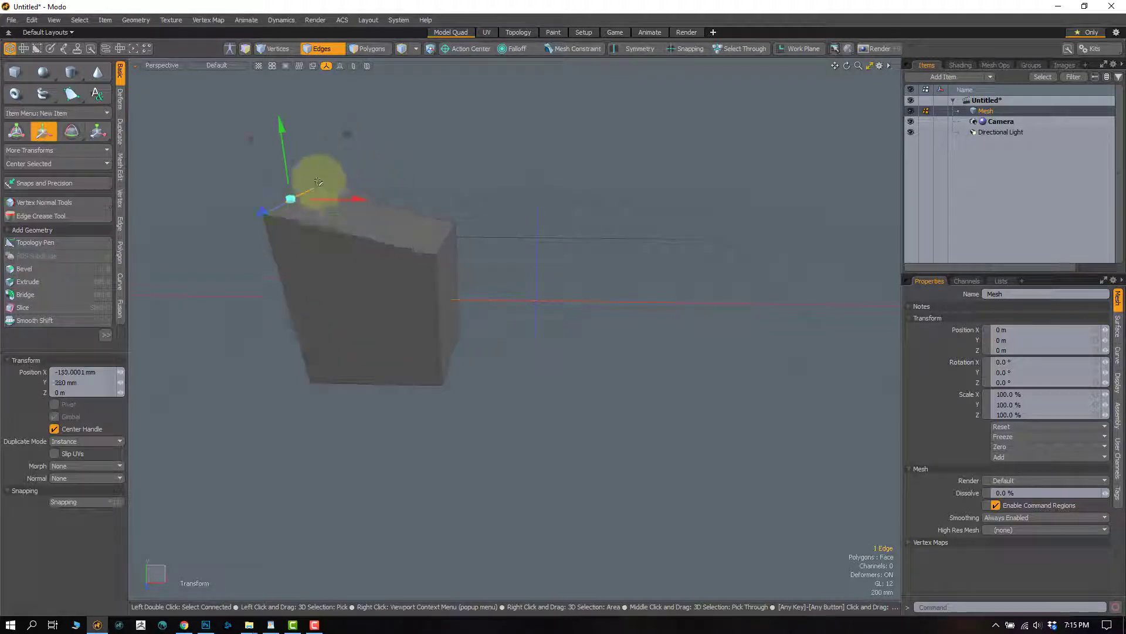
{"action": "key", "text": "r"}
{"action": "left_click_drag", "start_coordinate": [198, 280], "coordinate": [251, 259]}
{"action": "key", "text": "q"}
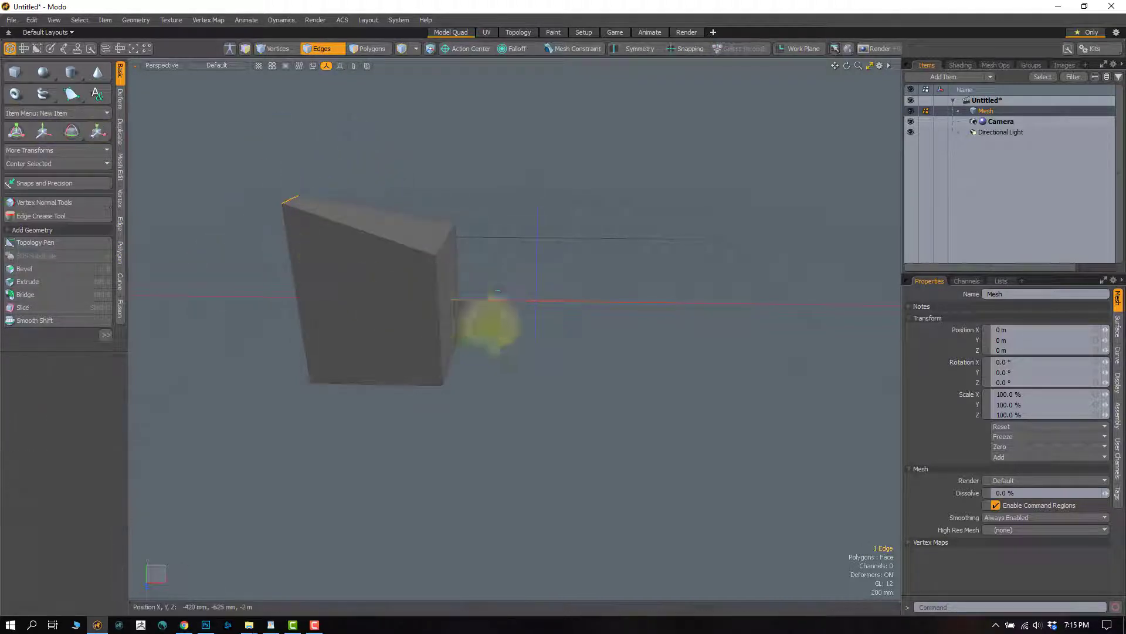
Step: Move the cube's lower inner edge upward and inward and scale it down, making the shape asymmetrical
{"action": "left_click", "coordinate": [460, 340]}
{"action": "key", "text": "r"}
{"action": "key", "text": "w"}
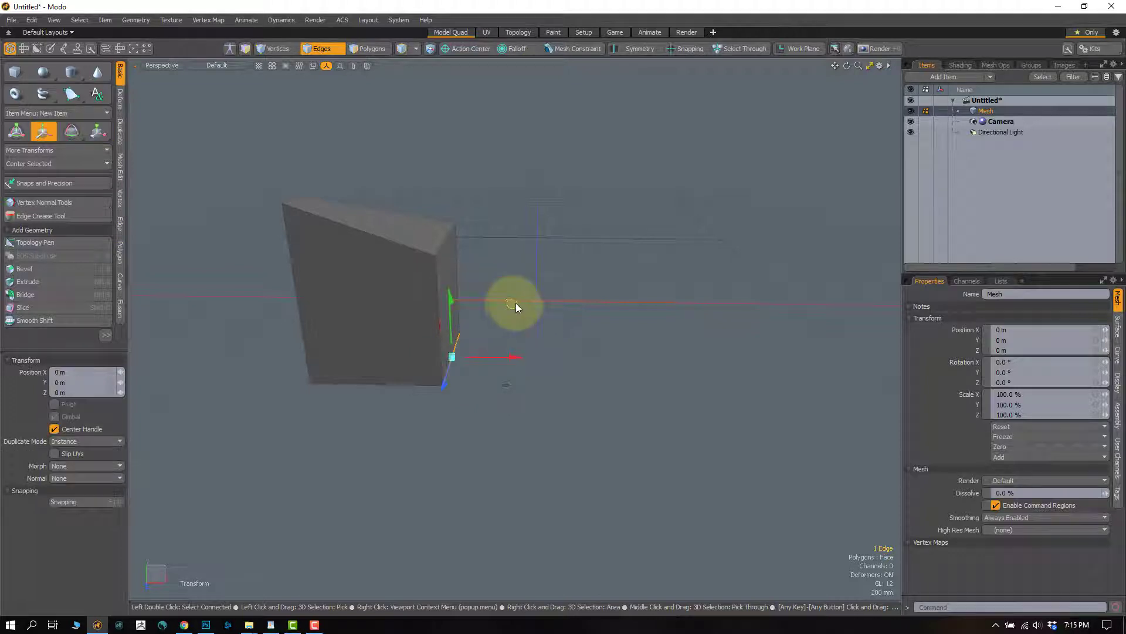
{"action": "key", "text": "y"}
{"action": "left_click_drag", "start_coordinate": [403, 326], "coordinate": [335, 374]}
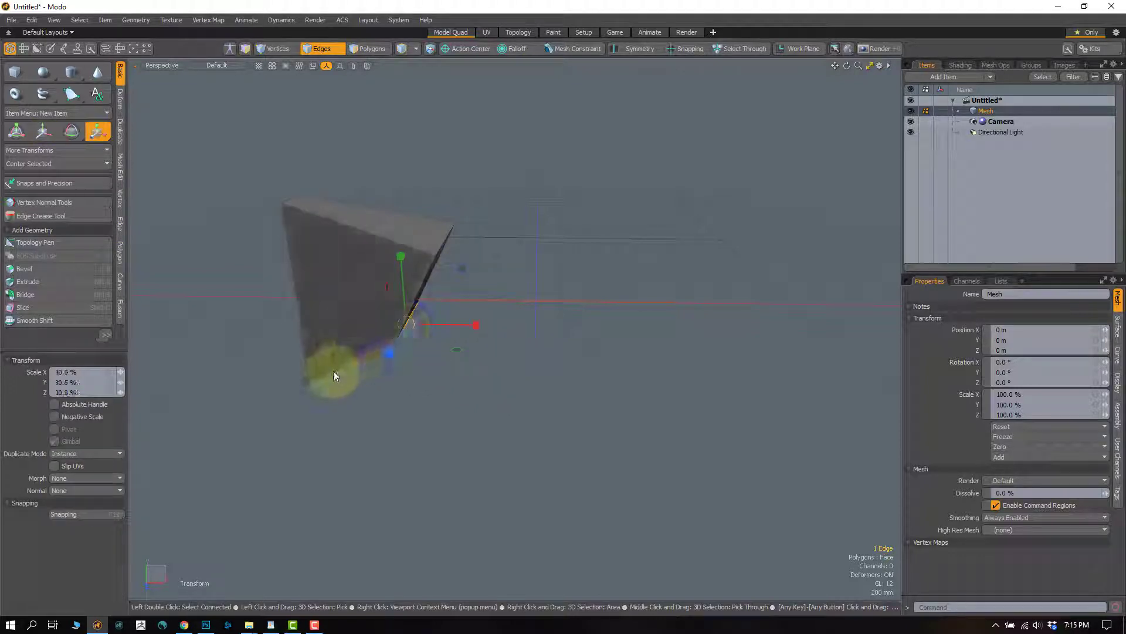
{"action": "left_click_drag", "start_coordinate": [431, 336], "coordinate": [395, 322], "text": "alt"}
{"action": "key", "text": "q"}
{"action": "left_click", "coordinate": [471, 309]}
{"action": "left_click_drag", "start_coordinate": [472, 309], "coordinate": [488, 280], "text": "alt"}
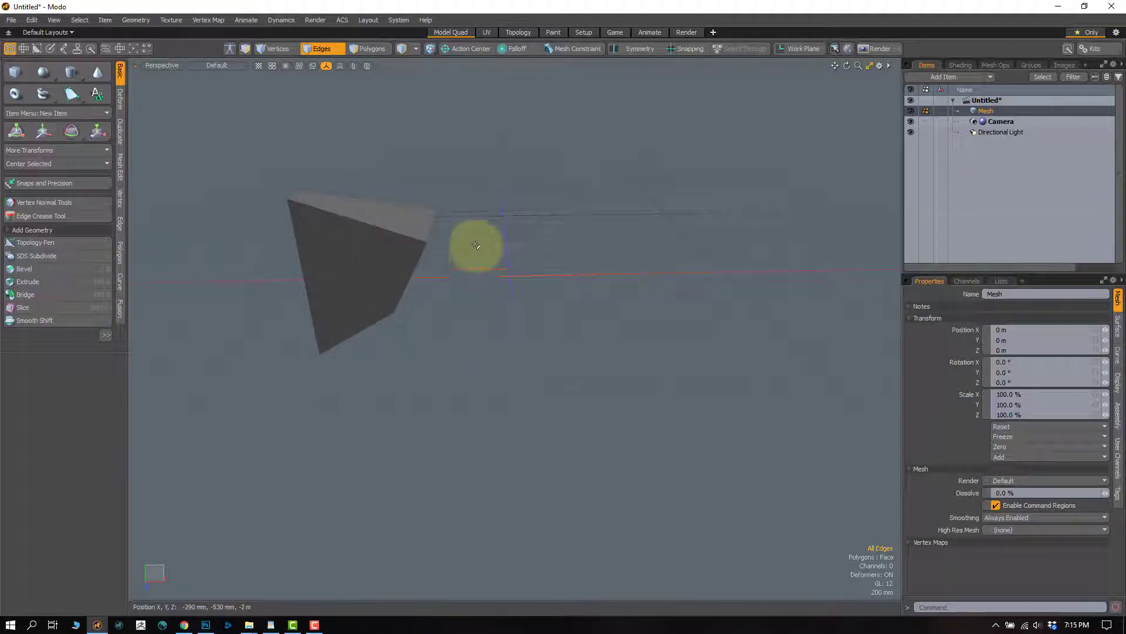
Step: Switch the viewport to the Front view and examine the mesh's position relative to the origin
{"action": "key", "text": "ctrl+space"}
{"action": "left_click", "coordinate": [503, 263]}
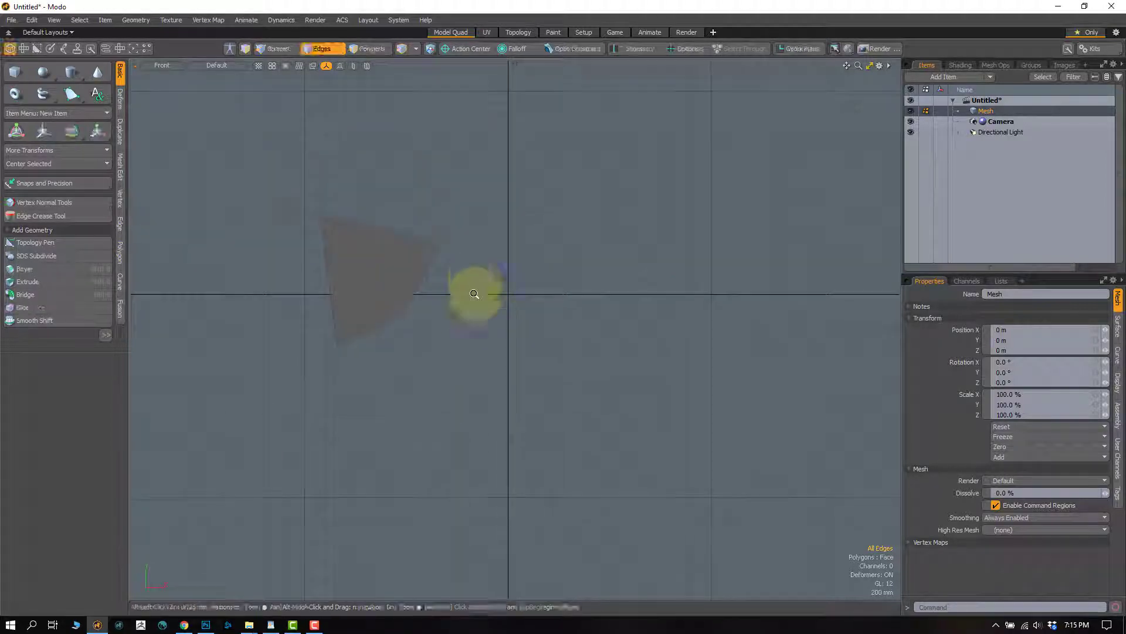
{"action": "key", "text": "3"}
{"action": "left_click_drag", "start_coordinate": [430, 290], "coordinate": [412, 341], "text": "alt+shift"}
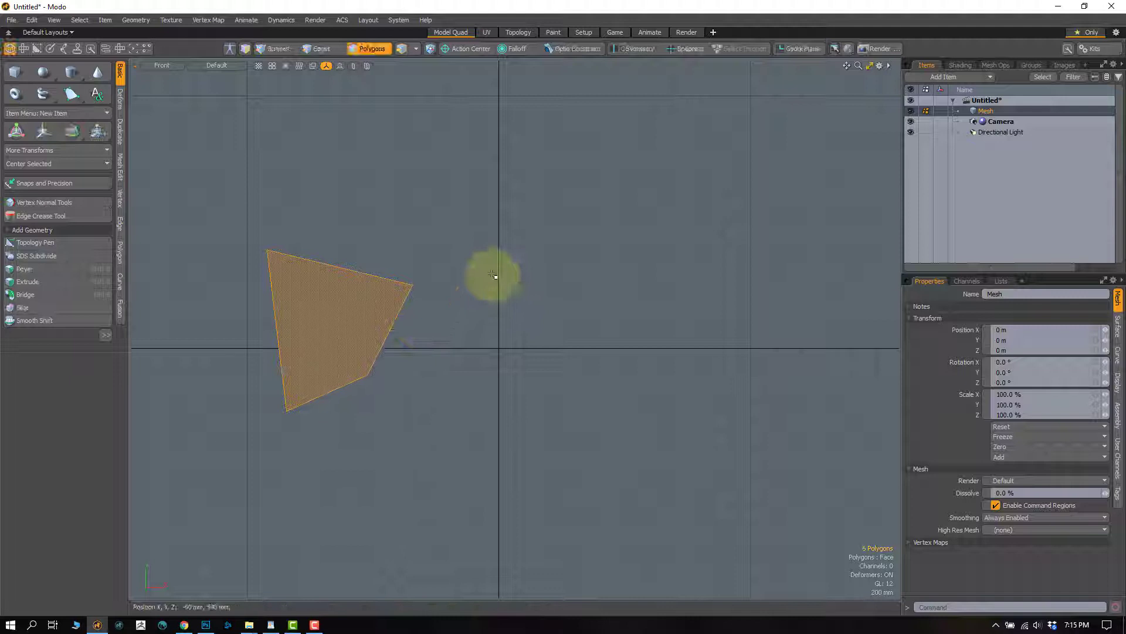
{"action": "mouse_move", "coordinate": [497, 301]}
{"action": "right_mouse_down"}
{"action": "mouse_move", "coordinate": [507, 283]}
{"action": "mouse_move", "coordinate": [496, 375]}
{"action": "mouse_move", "coordinate": [498, 194]}
{"action": "mouse_move", "coordinate": [495, 458]}
{"action": "mouse_move", "coordinate": [497, 226]}
{"action": "right_mouse_up"}
{"action": "scroll", "coordinate": [479, 326], "scroll_direction": "down", "scroll_amount": 1}
{"action": "left_click_drag", "start_coordinate": [479, 325], "coordinate": [493, 323], "text": "alt+shift"}
{"action": "key", "text": "1"}
{"action": "left_click_drag", "start_coordinate": [494, 257], "coordinate": [490, 247], "text": "alt+shift"}
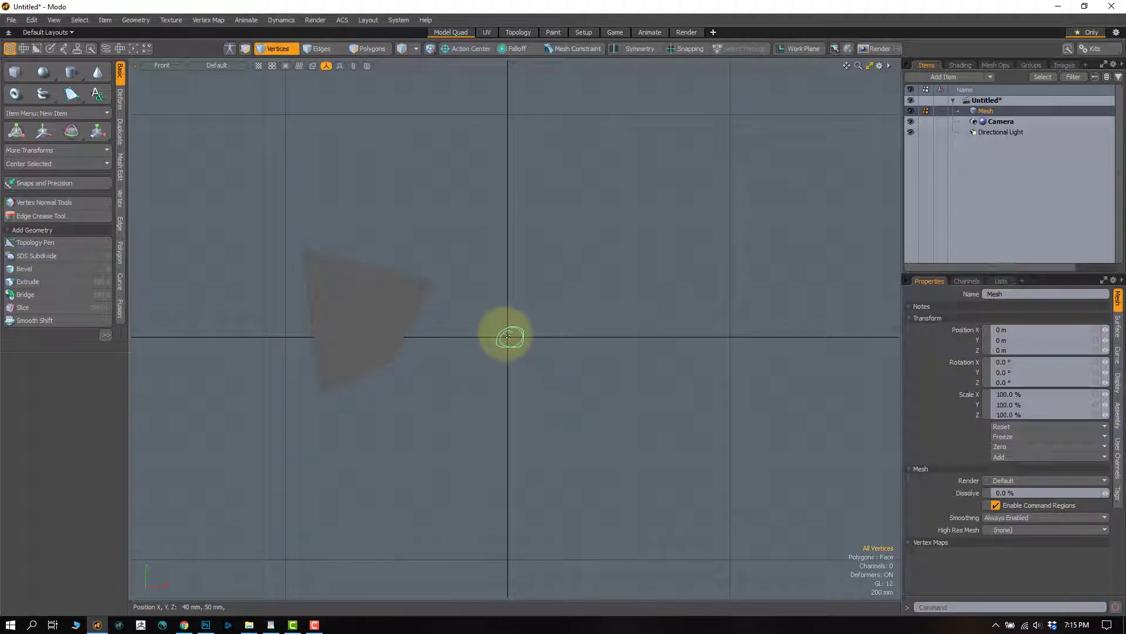
{"action": "key", "text": "3"}
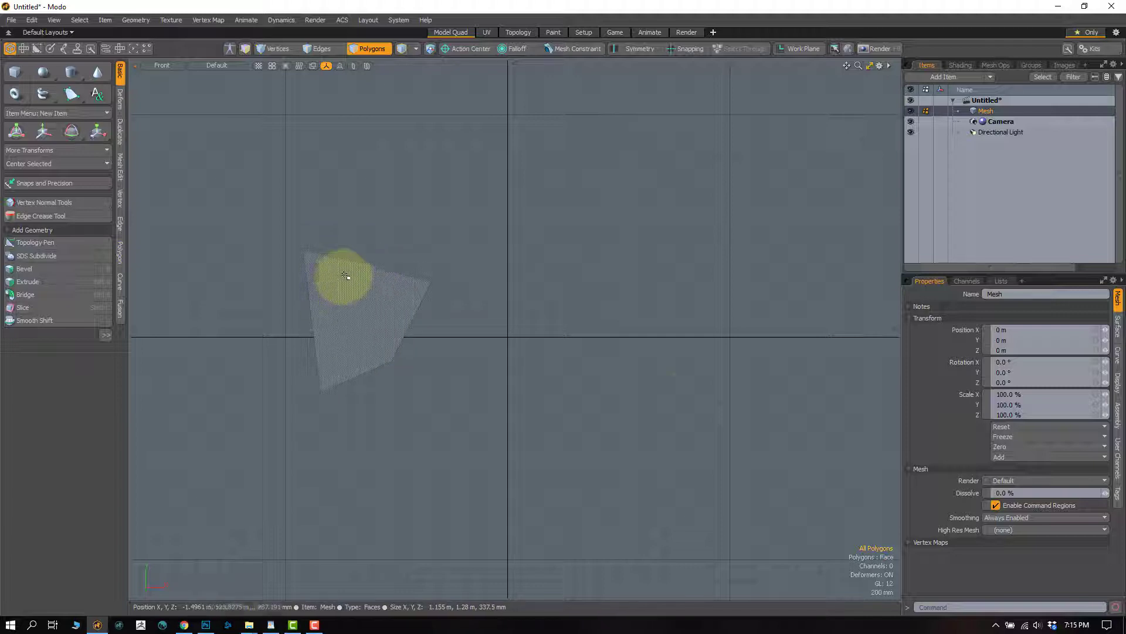
{"action": "mouse_move", "coordinate": [458, 252]}
{"action": "right_mouse_down"}
{"action": "mouse_move", "coordinate": [231, 378]}
{"action": "mouse_move", "coordinate": [451, 313]}
{"action": "right_mouse_up"}
{"action": "mouse_move", "coordinate": [503, 420]}
{"action": "right_mouse_down"}
{"action": "mouse_move", "coordinate": [503, 151]}
{"action": "mouse_move", "coordinate": [555, 282]}
{"action": "right_mouse_up"}
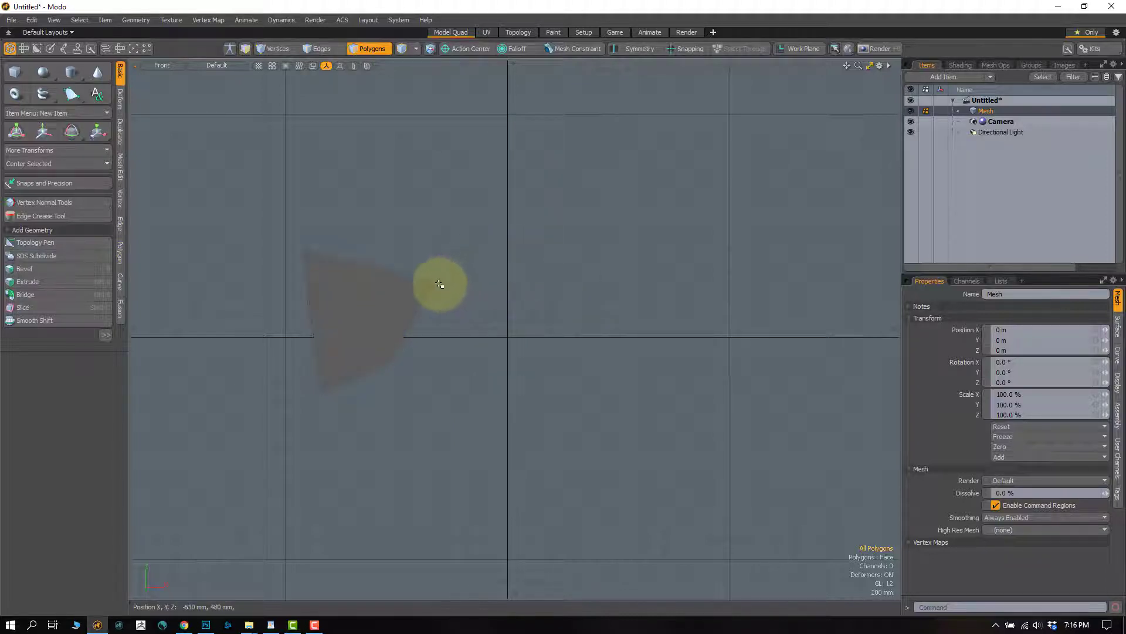
{"action": "mouse_move", "coordinate": [722, 260]}
{"action": "right_mouse_down"}
{"action": "mouse_move", "coordinate": [600, 403]}
{"action": "mouse_move", "coordinate": [716, 257]}
{"action": "right_mouse_up"}
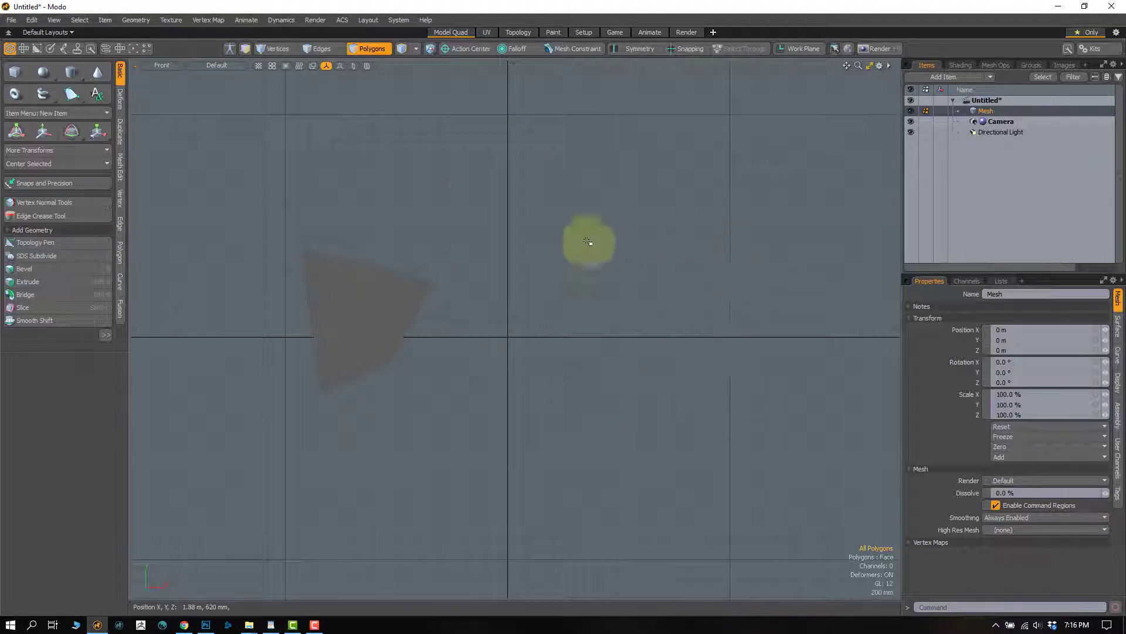
Step: Mirror the mesh across the X axis about the origin
{"action": "left_click", "coordinate": [119, 130]}
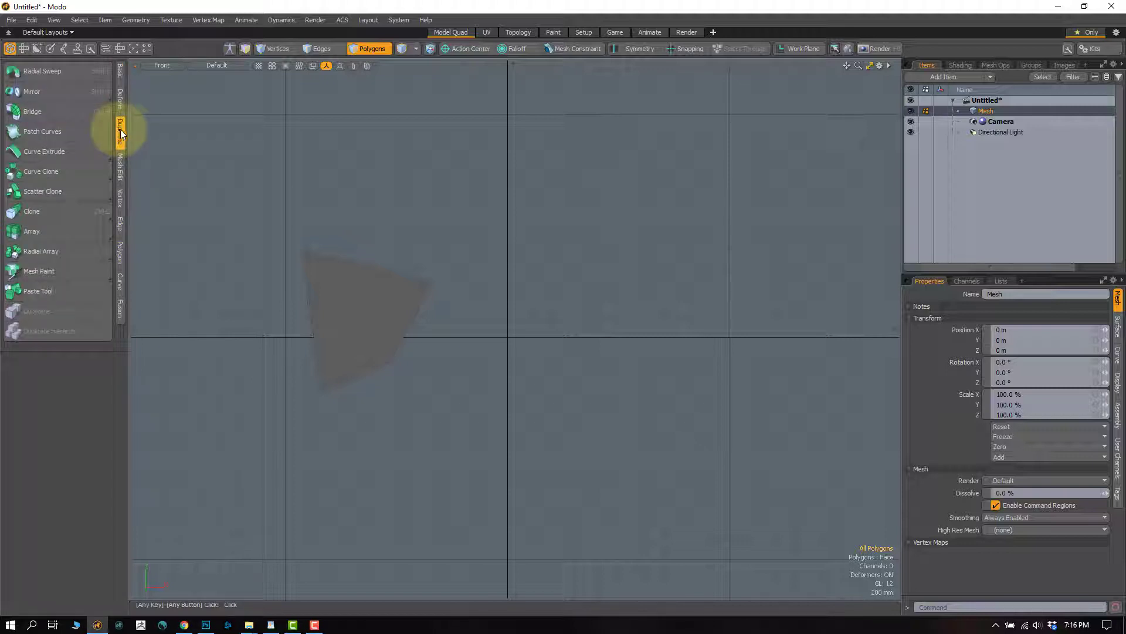
{"action": "left_click", "coordinate": [51, 98]}
{"action": "left_click", "coordinate": [64, 520]}
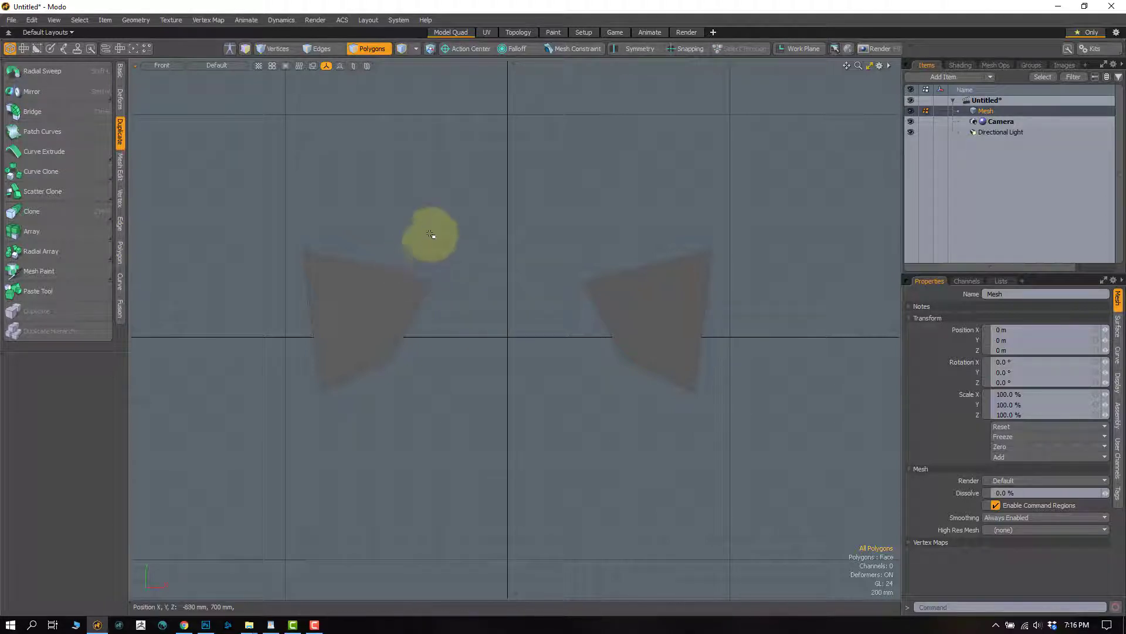
Step: Select the mirrored copy on the positive X side and delete it
{"action": "right_click_drag", "start_coordinate": [430, 235], "coordinate": [478, 305]}
{"action": "mouse_move", "coordinate": [648, 231]}
{"action": "right_mouse_down"}
{"action": "mouse_move", "coordinate": [777, 305]}
{"action": "mouse_move", "coordinate": [733, 235]}
{"action": "right_mouse_up"}
{"action": "left_click", "coordinate": [711, 242]}
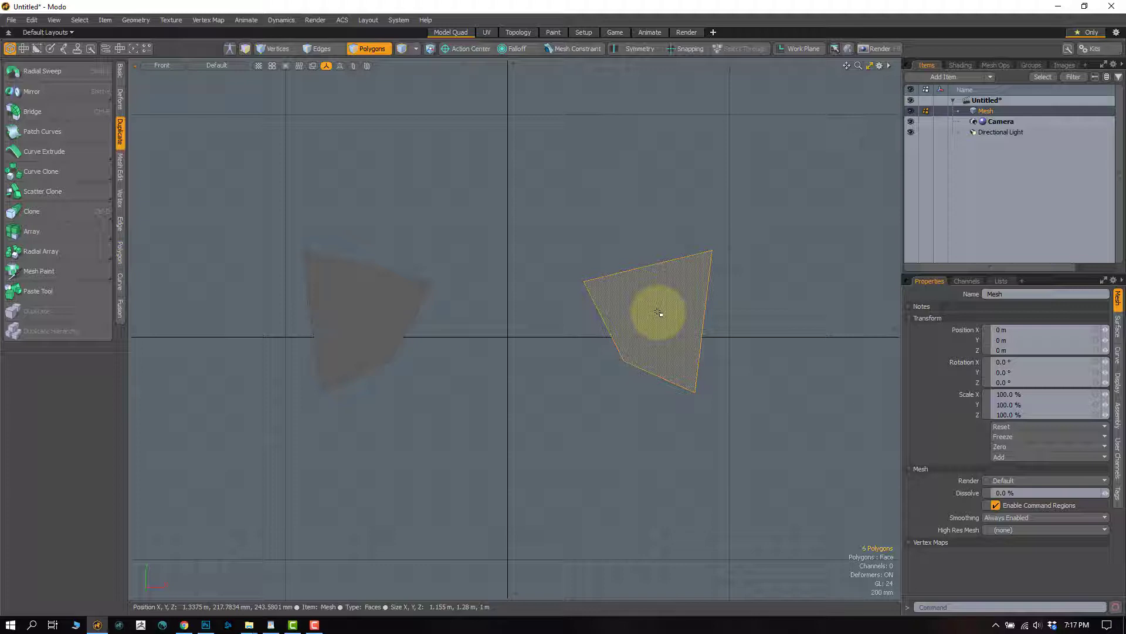
{"action": "key", "text": "Delete"}
{"action": "left_click", "coordinate": [318, 232]}
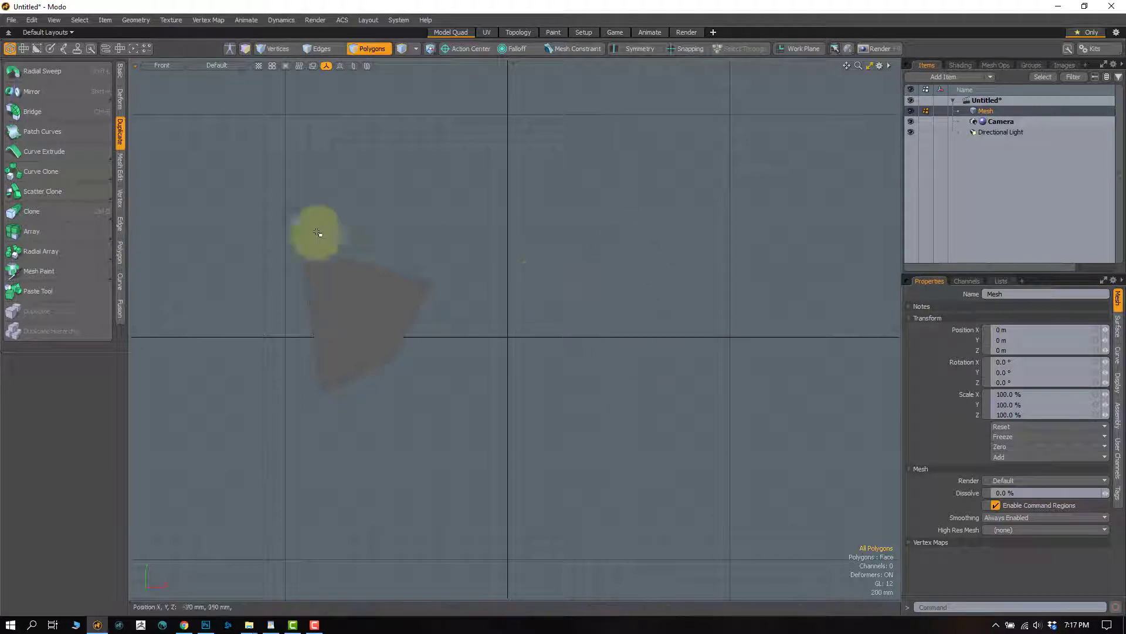
Step: Mirror the remaining mesh across X with its center at 0 m and Invert Polygons enabled
{"action": "left_click", "coordinate": [36, 93]}
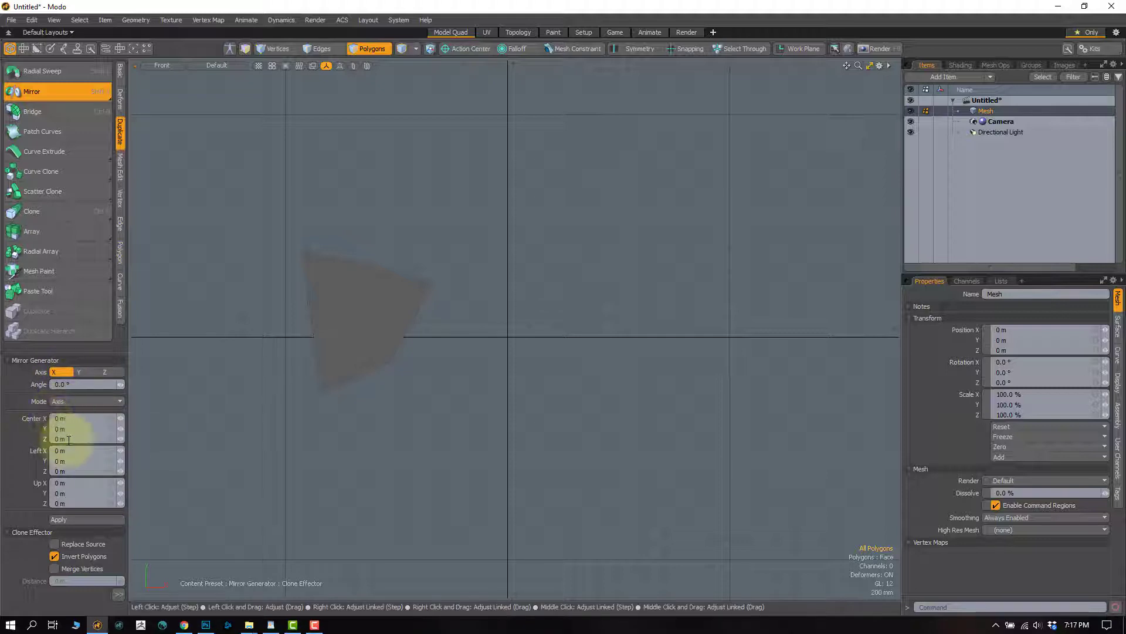
{"action": "left_click", "coordinate": [71, 521]}
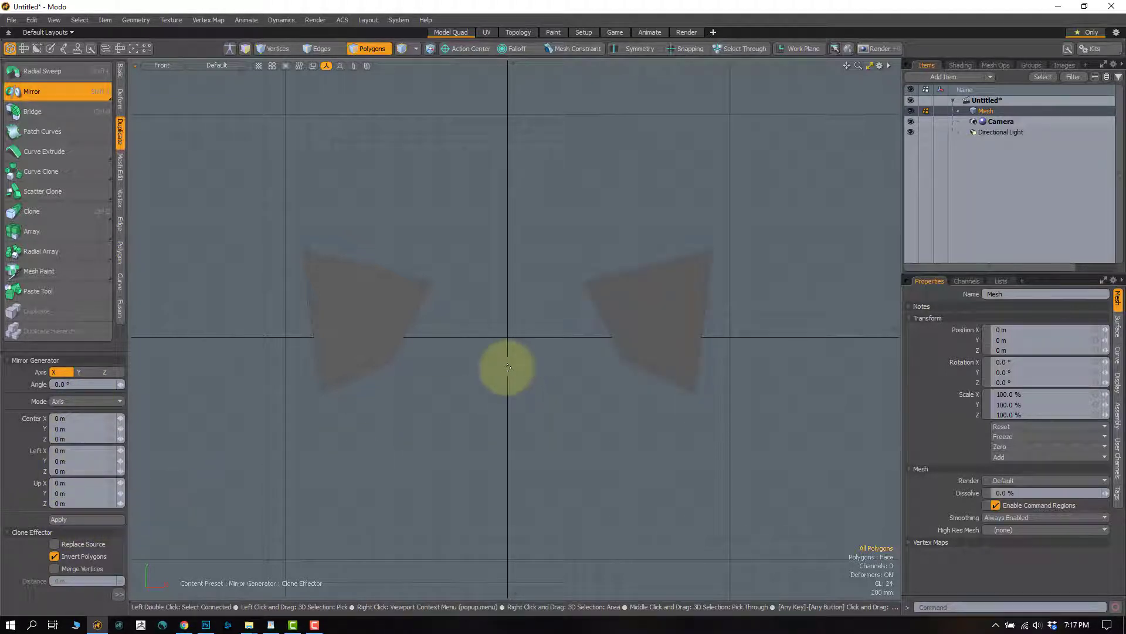
{"action": "key", "text": "space"}
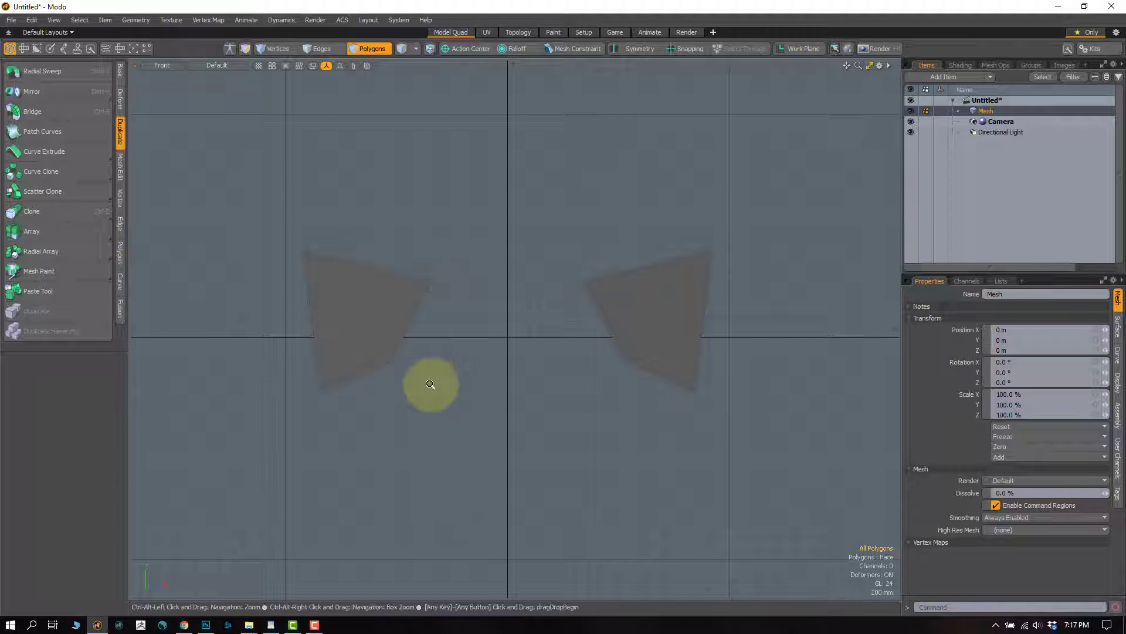
Step: Select both mirrored pieces and move them straight up in Y until they sit above the X axis
{"action": "scroll", "coordinate": [432, 385], "scroll_direction": "down", "scroll_amount": 2}
{"action": "mouse_move", "coordinate": [470, 239]}
{"action": "right_mouse_down"}
{"action": "mouse_move", "coordinate": [692, 389]}
{"action": "mouse_move", "coordinate": [504, 250]}
{"action": "right_mouse_up"}
{"action": "key", "text": "w"}
{"action": "left_click", "coordinate": [480, 291]}
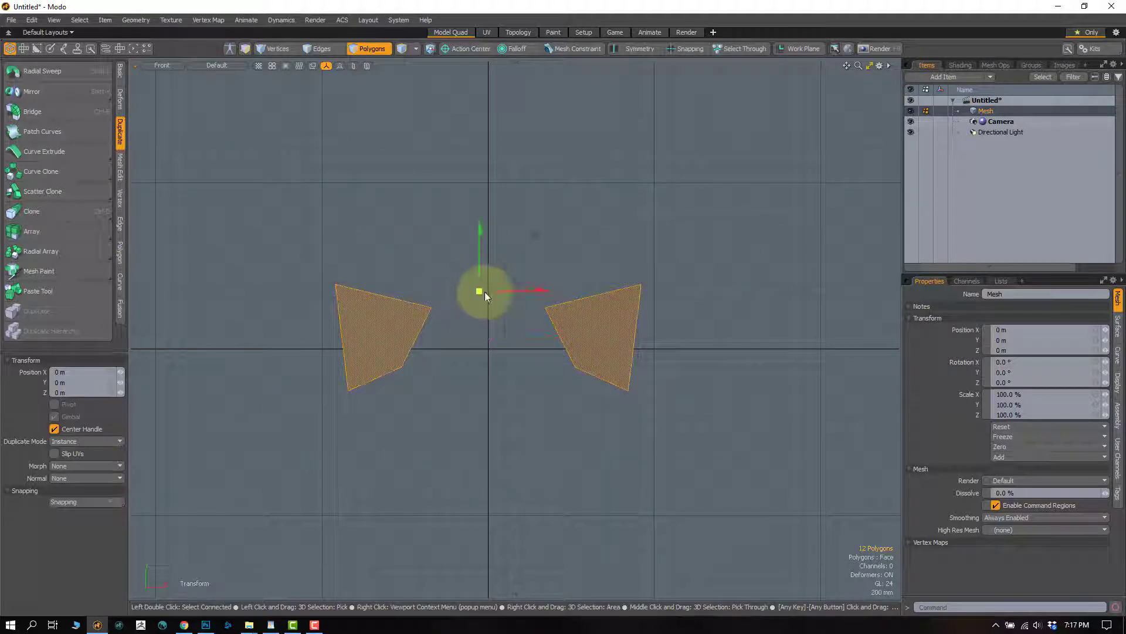
{"action": "left_click_drag", "start_coordinate": [479, 267], "coordinate": [480, 194]}
{"action": "key", "text": "space"}
{"action": "left_click", "coordinate": [450, 287]}
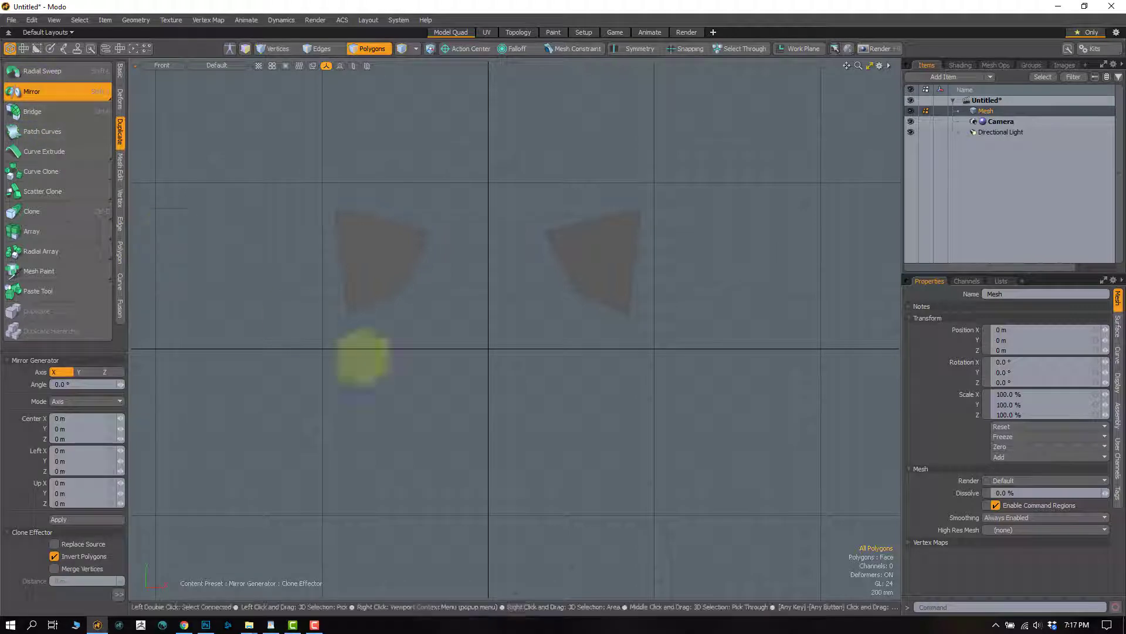
Step: Mirror both pieces across the Y axis with the center at 0 m
{"action": "left_click", "coordinate": [80, 372]}
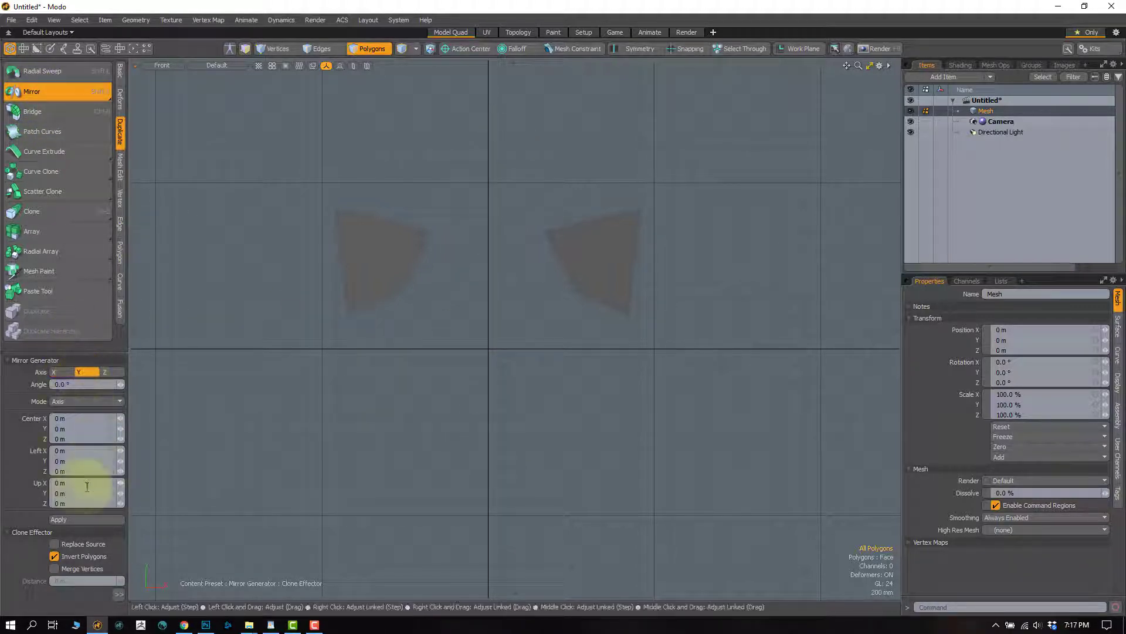
{"action": "left_click", "coordinate": [72, 522]}
{"action": "mouse_move", "coordinate": [410, 161]}
{"action": "right_mouse_down"}
{"action": "mouse_move", "coordinate": [395, 337]}
{"action": "mouse_move", "coordinate": [420, 367]}
{"action": "right_mouse_up"}
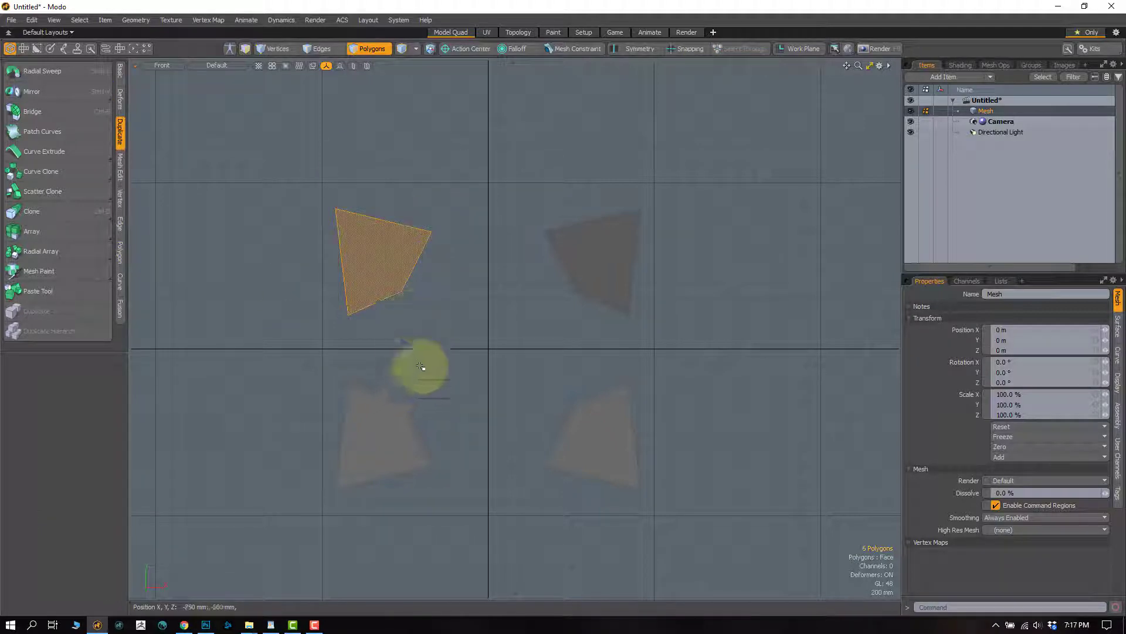
{"action": "mouse_move", "coordinate": [415, 343]}
{"action": "middle_mouse_down"}
{"action": "mouse_move", "coordinate": [460, 453]}
{"action": "mouse_move", "coordinate": [458, 399]}
{"action": "middle_mouse_up"}
{"action": "left_click", "coordinate": [478, 385]}
Step: Return to the Perspective view and delete all the mirrored geometry
{"action": "key", "text": "period"}
{"action": "mouse_move", "coordinate": [520, 305]}
{"action": "left_mouse_down", "text": "alt"}
{"action": "mouse_move", "coordinate": [405, 343]}
{"action": "mouse_move", "coordinate": [369, 294]}
{"action": "mouse_move", "coordinate": [540, 304]}
{"action": "mouse_move", "coordinate": [510, 264]}
{"action": "mouse_move", "coordinate": [429, 331]}
{"action": "mouse_move", "coordinate": [460, 229]}
{"action": "left_mouse_up", "text": "alt"}
{"action": "mouse_move", "coordinate": [495, 146]}
{"action": "right_mouse_down"}
{"action": "mouse_move", "coordinate": [744, 203]}
{"action": "mouse_move", "coordinate": [530, 165]}
{"action": "mouse_move", "coordinate": [696, 584]}
{"action": "mouse_move", "coordinate": [685, 133]}
{"action": "right_mouse_up"}
{"action": "key", "text": "Delete"}
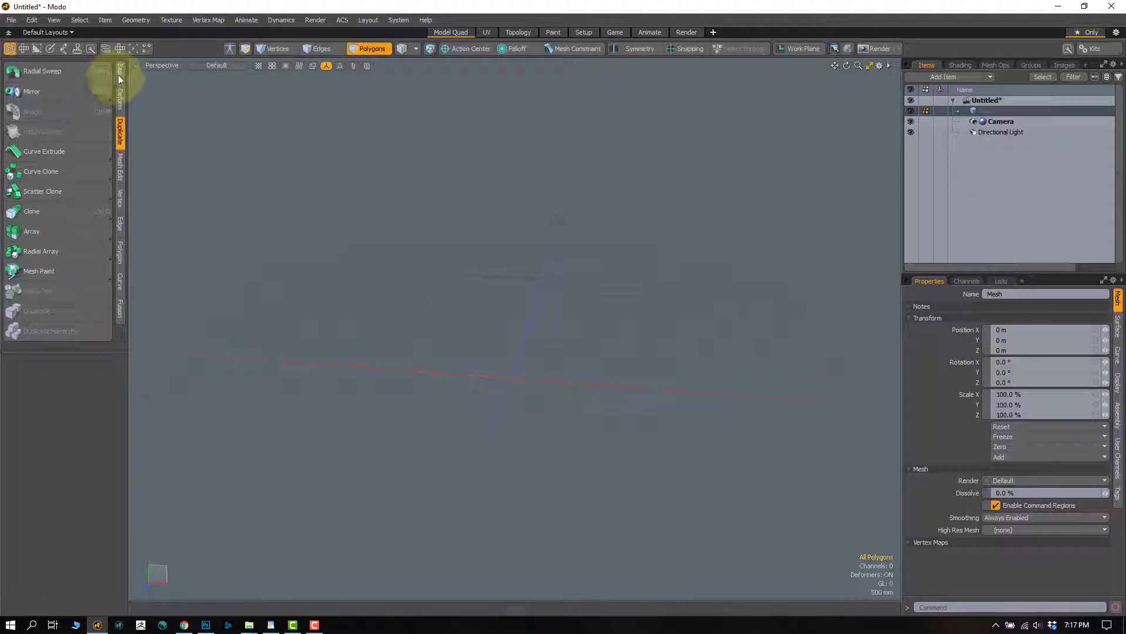
Step: Add a 1 m cube at the origin with two segments along Z
{"action": "left_click", "coordinate": [119, 74]}
{"action": "left_click", "coordinate": [16, 72]}
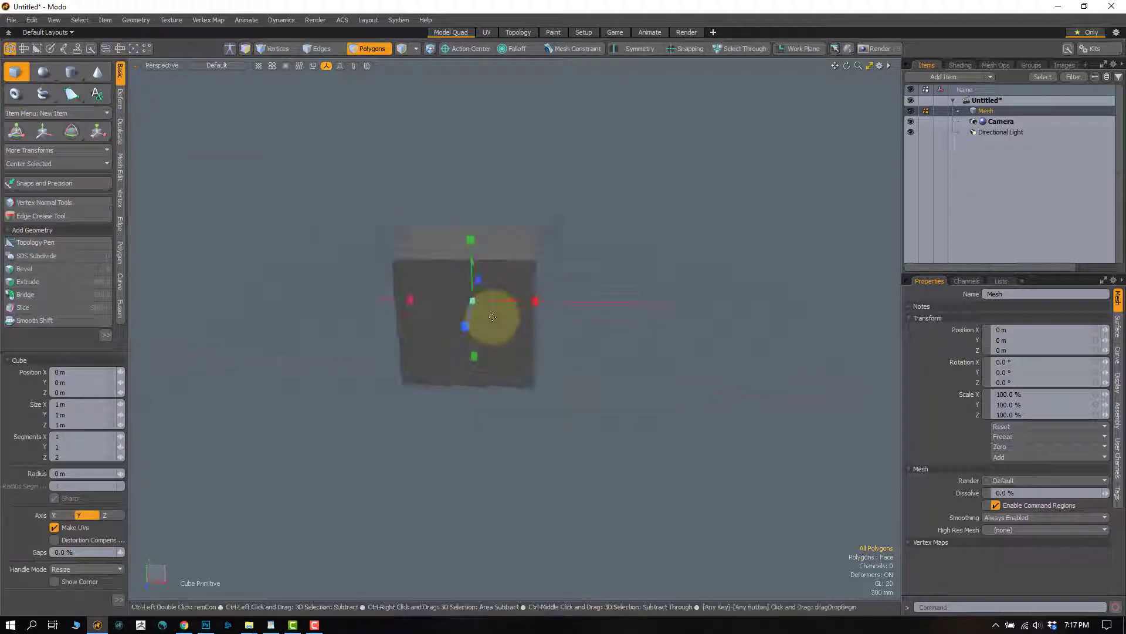
{"action": "key", "text": "1"}
{"action": "left_click_drag", "start_coordinate": [474, 271], "coordinate": [470, 285], "text": "alt"}
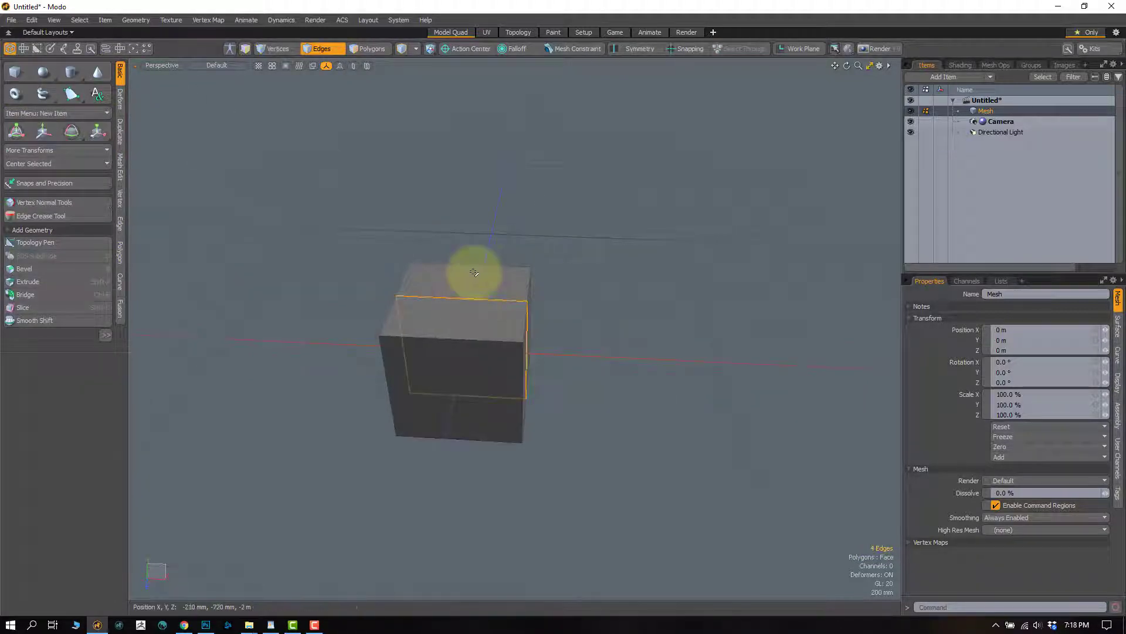
Step: Remove the cube's middle edge loop and Loop Slice it once at 50% across X
{"action": "left_click_drag", "start_coordinate": [468, 369], "coordinate": [475, 234]}
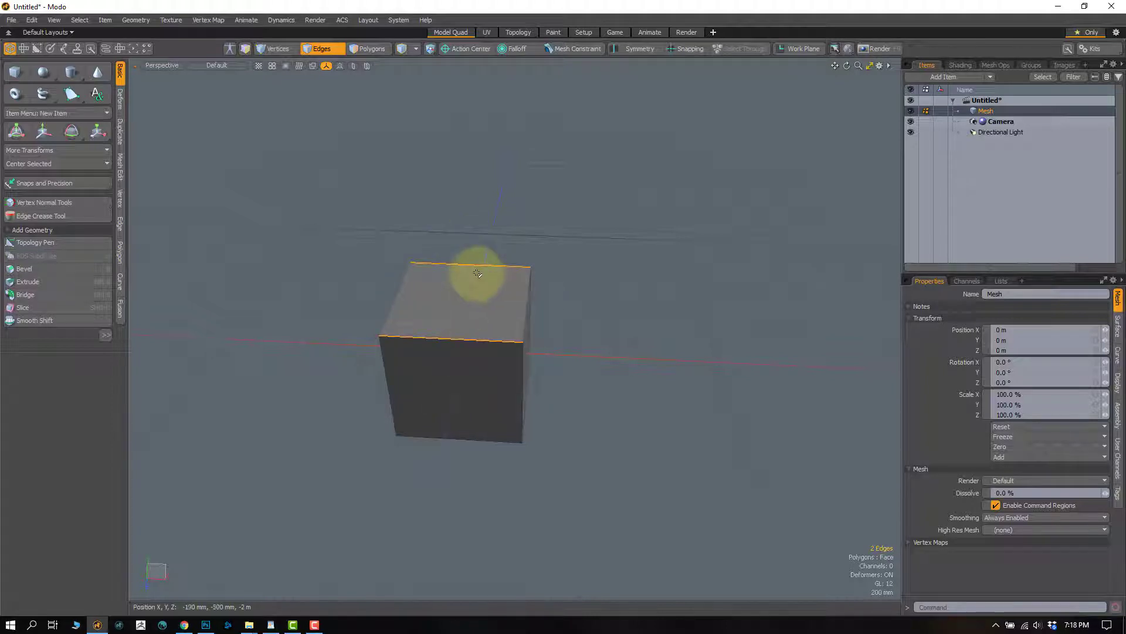
{"action": "key", "text": "alt+c"}
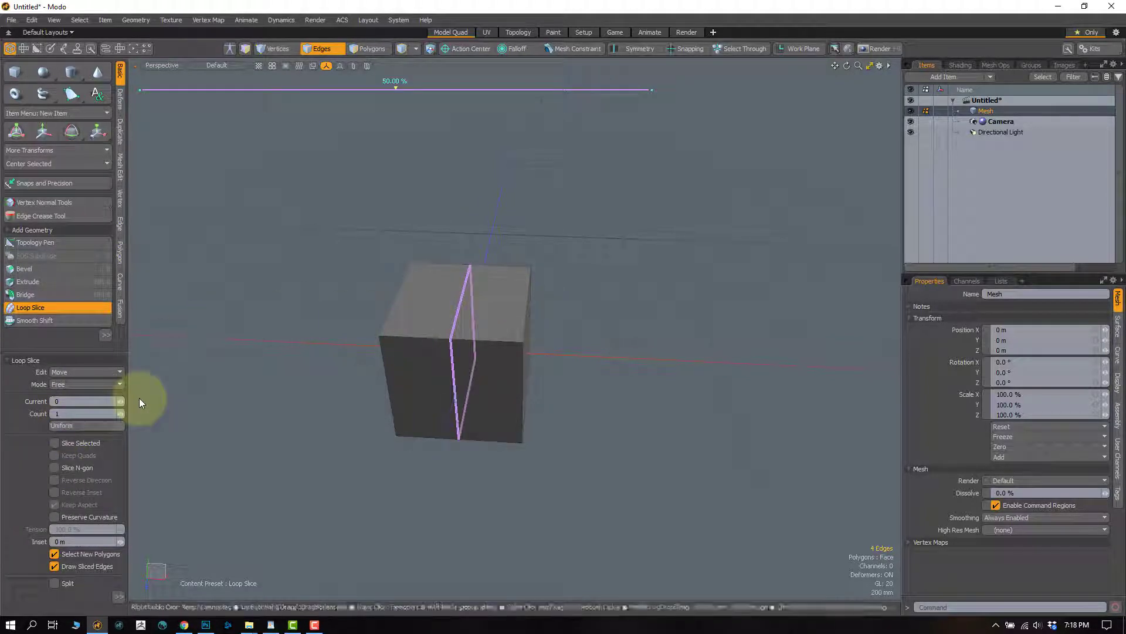
{"action": "left_click_drag", "start_coordinate": [529, 315], "coordinate": [529, 262], "text": "alt"}
{"action": "key", "text": "q"}
{"action": "left_click", "coordinate": [457, 197]}
Step: Move one upper side edge of the cube about 255 mm in X and 140 mm in Y
{"action": "left_click_drag", "start_coordinate": [452, 291], "coordinate": [465, 272], "text": "alt+shift"}
{"action": "left_click_drag", "start_coordinate": [464, 272], "coordinate": [528, 227], "text": "ctrl+alt"}
{"action": "left_click", "coordinate": [534, 237]}
{"action": "key", "text": "w"}
{"action": "left_click_drag", "start_coordinate": [505, 284], "coordinate": [515, 247], "text": "alt"}
{"action": "left_click_drag", "start_coordinate": [585, 141], "coordinate": [595, 131]}
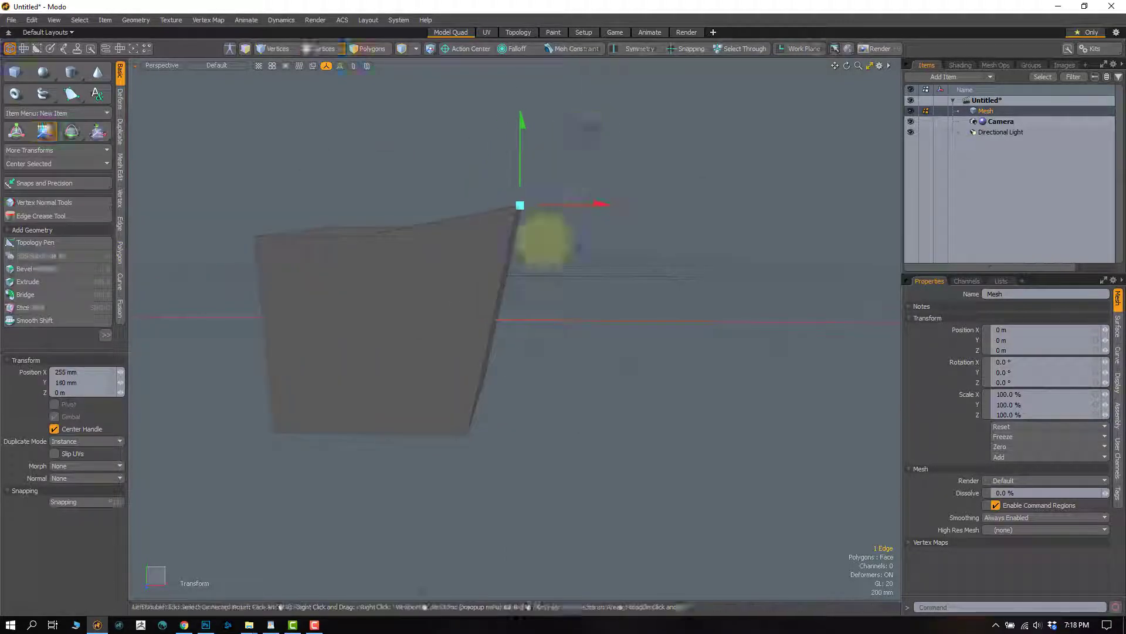
{"action": "left_click_drag", "start_coordinate": [544, 242], "coordinate": [512, 179], "text": "alt+shift"}
{"action": "key", "text": "q"}
Step: Extrude the slanted side polygon about 790 mm along X and scale its end face to about 51%
{"action": "key", "text": "3"}
{"action": "left_click", "coordinate": [459, 292]}
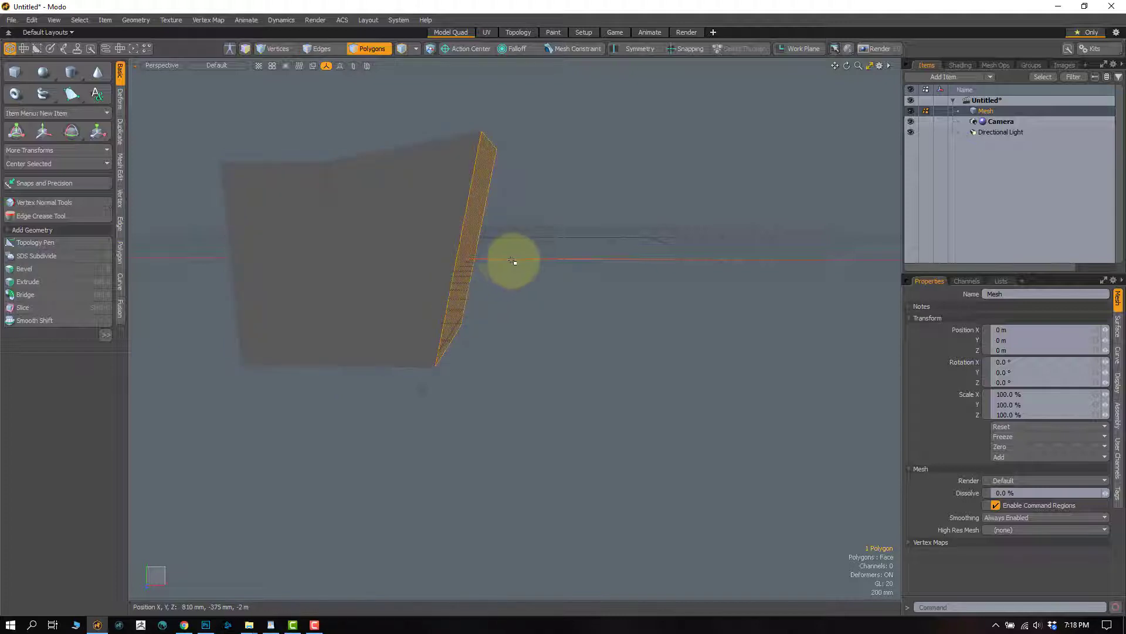
{"action": "key", "text": "shift+x"}
{"action": "left_click_drag", "start_coordinate": [505, 260], "coordinate": [549, 300]}
{"action": "key", "text": "r"}
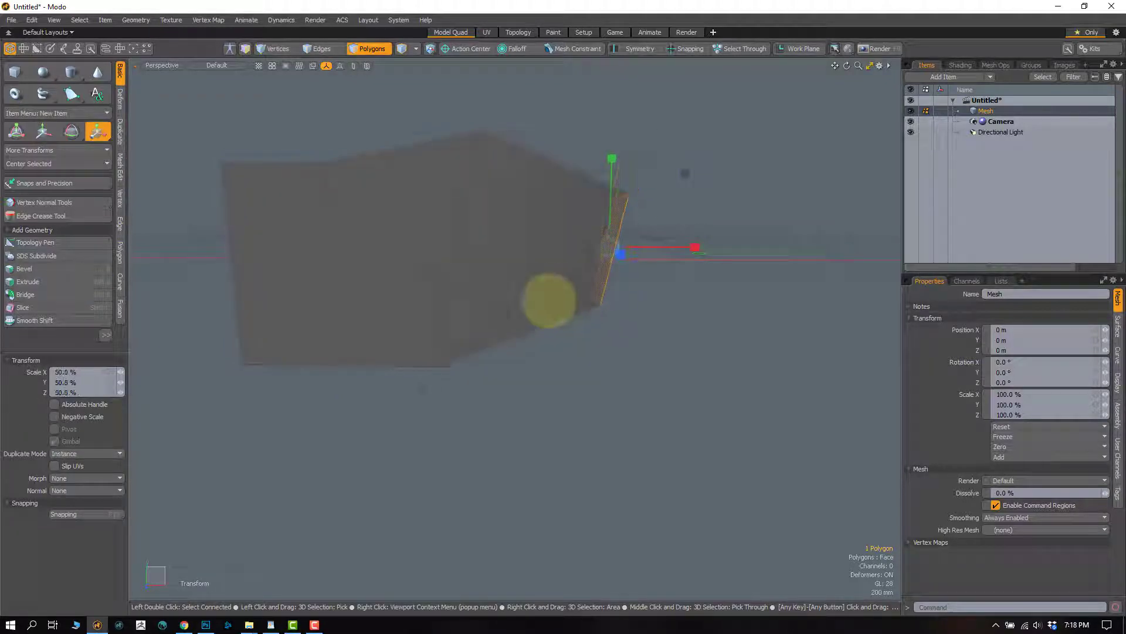
Step: Extrude the narrowed end face and move it about 580 mm in X and -115 mm in Y
{"action": "left_click_drag", "start_coordinate": [630, 267], "coordinate": [565, 271], "text": "alt+shift"}
{"action": "key", "text": "q"}
{"action": "key", "text": "shift+x"}
{"action": "left_click", "coordinate": [573, 258]}
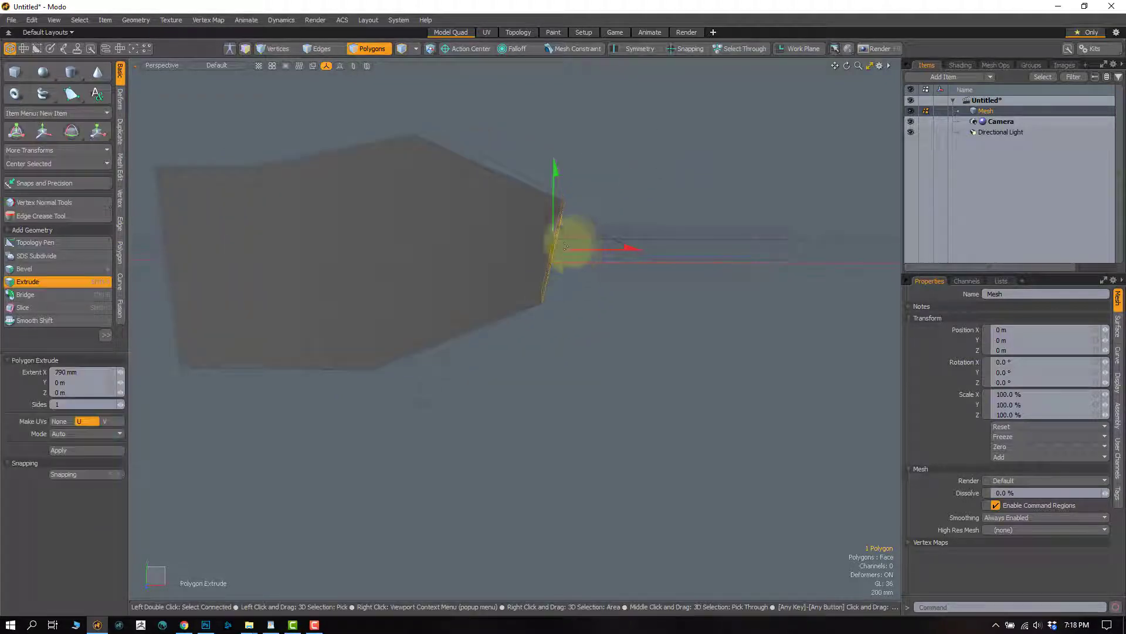
{"action": "key", "text": "w"}
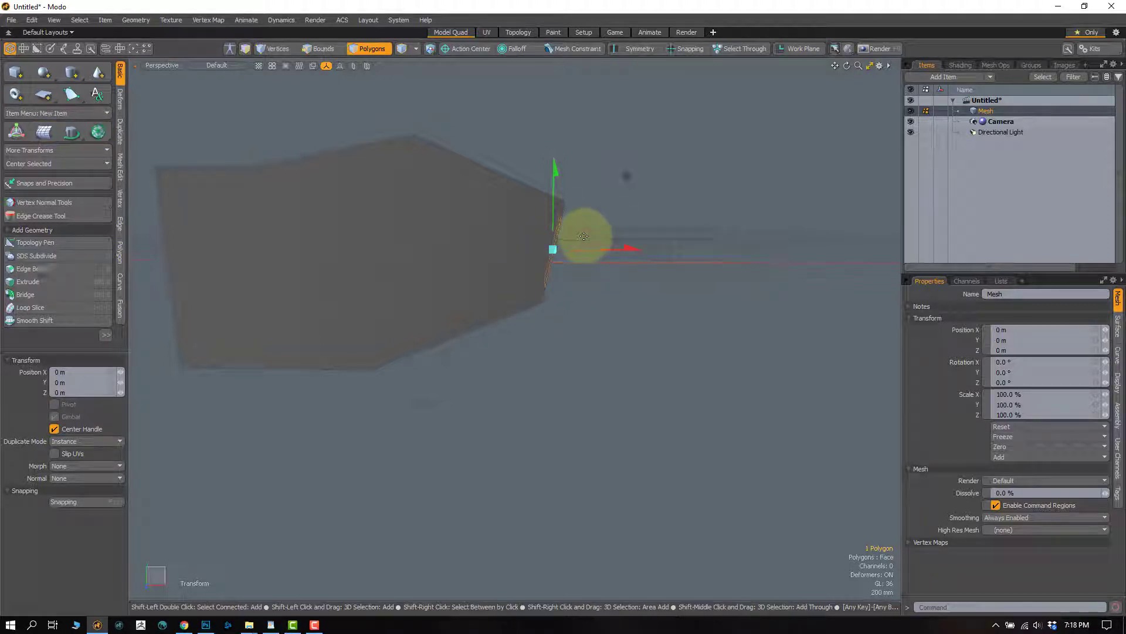
{"action": "key", "text": "shift+x"}
{"action": "key", "text": "w"}
{"action": "left_click_drag", "start_coordinate": [628, 176], "coordinate": [732, 196]}
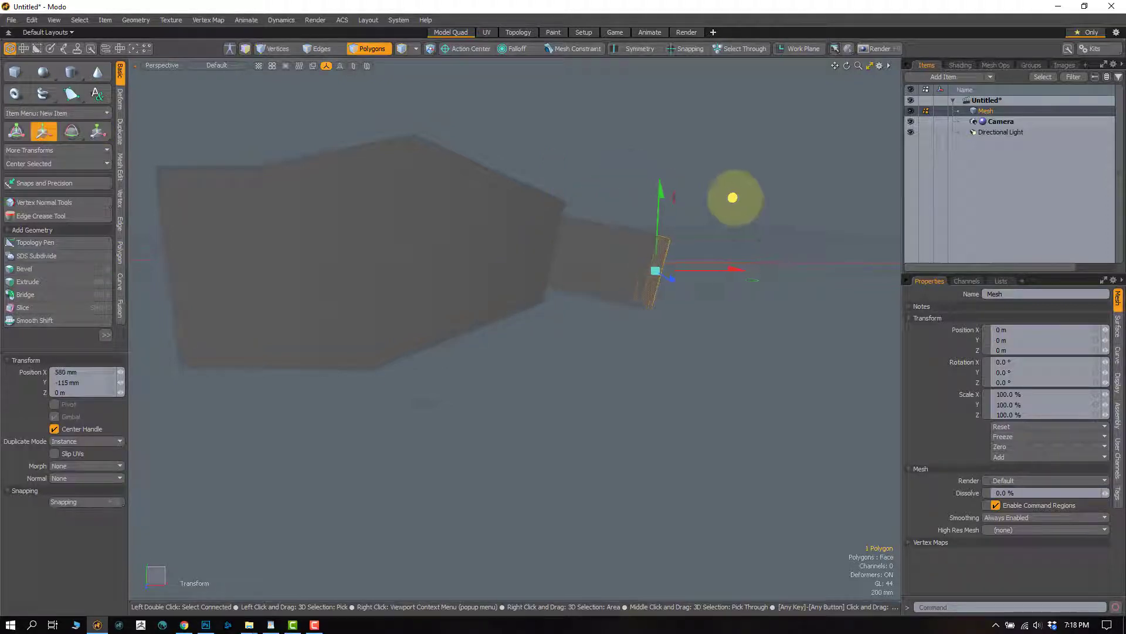
{"action": "left_click_drag", "start_coordinate": [597, 264], "coordinate": [563, 197], "text": "ctrl+alt"}
{"action": "key", "text": "q"}
{"action": "left_click", "coordinate": [574, 161]}
Step: Switch the viewport to the Front view and check the part of the mesh on the negative X side
{"action": "left_click_drag", "start_coordinate": [479, 258], "coordinate": [504, 267], "text": "alt"}
{"action": "key", "text": "ctrl+space"}
{"action": "left_click", "coordinate": [547, 312]}
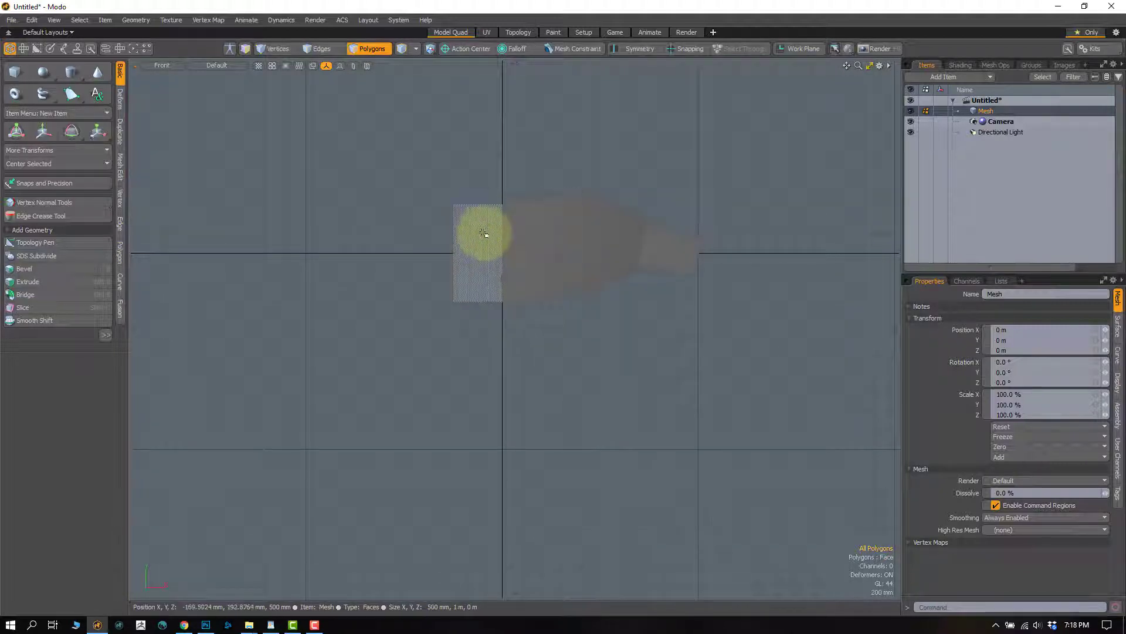
{"action": "double_click", "coordinate": [460, 253]}
{"action": "left_click", "coordinate": [726, 299]}
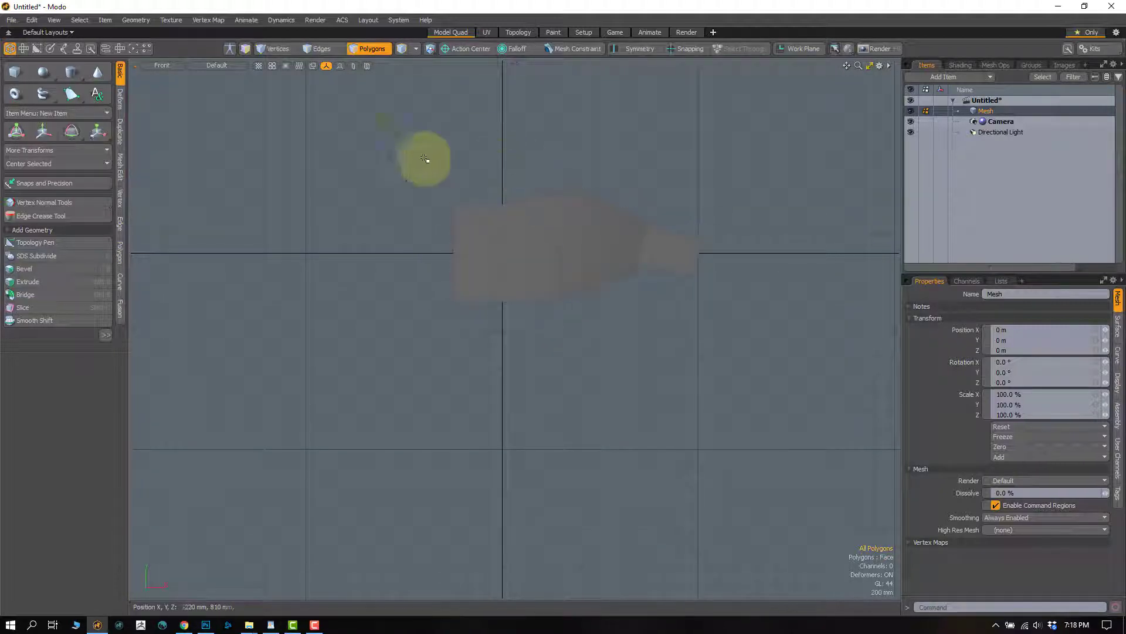
Step: Try to mirror the whole mesh across the X axis about the origin with Invert Polygons on
{"action": "left_click", "coordinate": [120, 132]}
{"action": "left_click", "coordinate": [58, 93]}
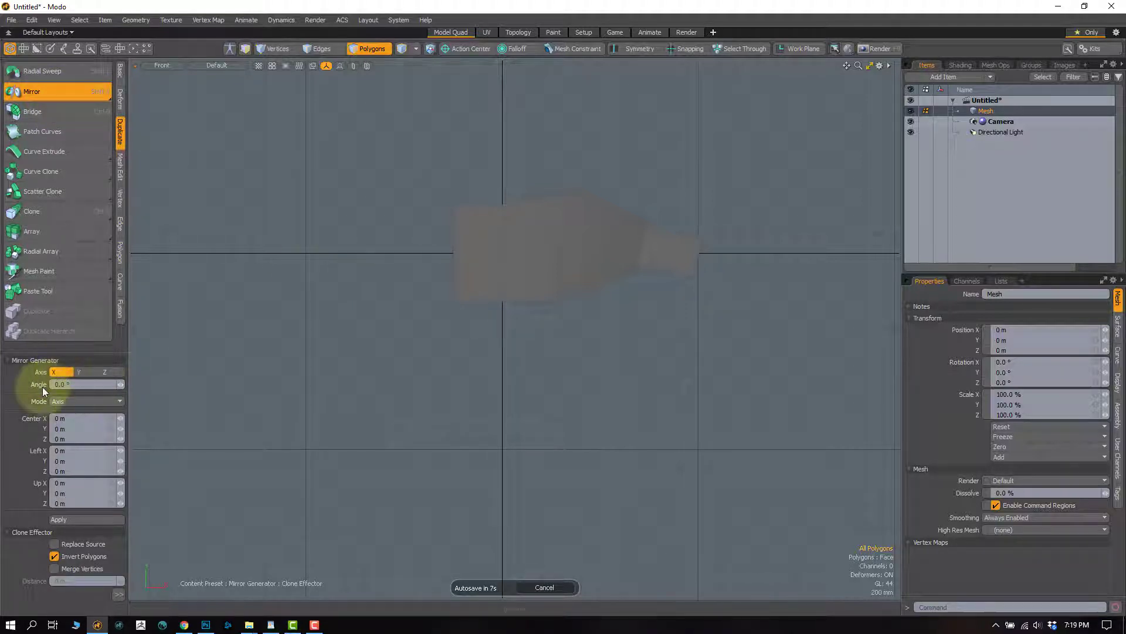
{"action": "left_click", "coordinate": [69, 520]}
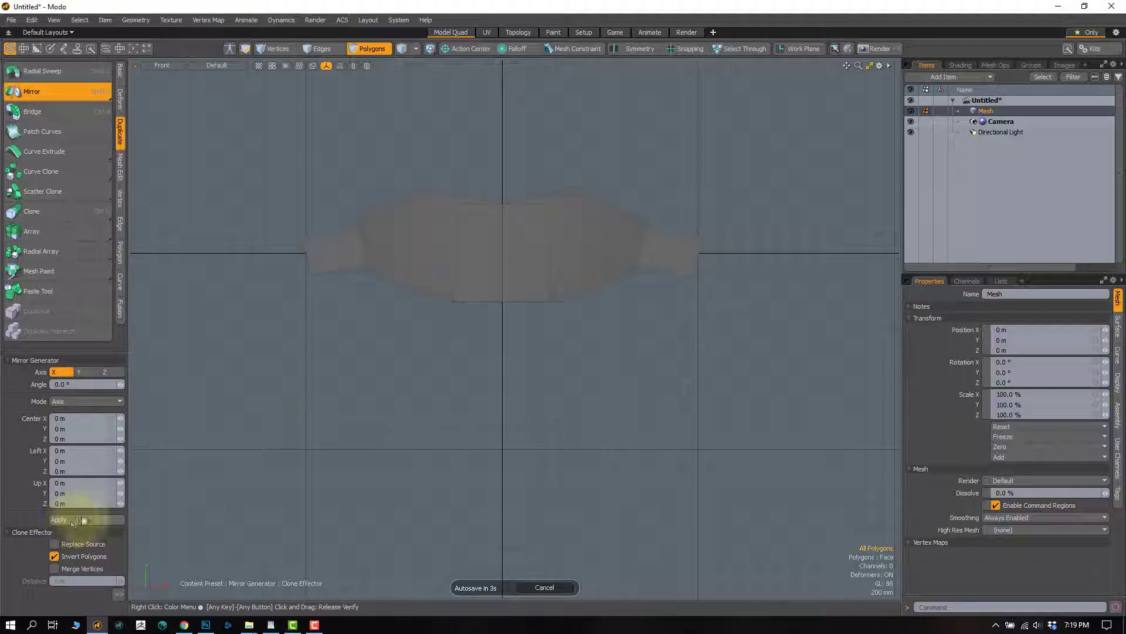
Step: Move one mirrored half about 1.47 m in X and 50 mm in Y, and select each half's overlapping inner block
{"action": "left_click_drag", "start_coordinate": [522, 251], "coordinate": [751, 202]}
{"action": "double_click", "coordinate": [576, 226]}
{"action": "key", "text": "w"}
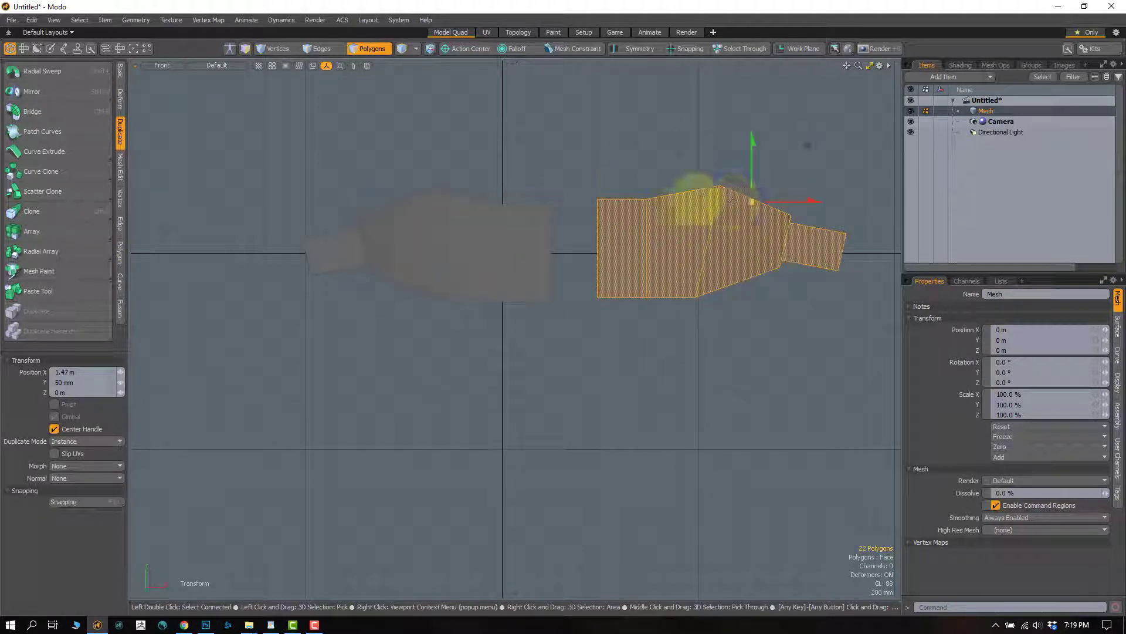
{"action": "key", "text": "q"}
{"action": "mouse_move", "coordinate": [604, 218]}
{"action": "right_mouse_down"}
{"action": "mouse_move", "coordinate": [653, 334]}
{"action": "mouse_move", "coordinate": [650, 317]}
{"action": "right_mouse_up"}
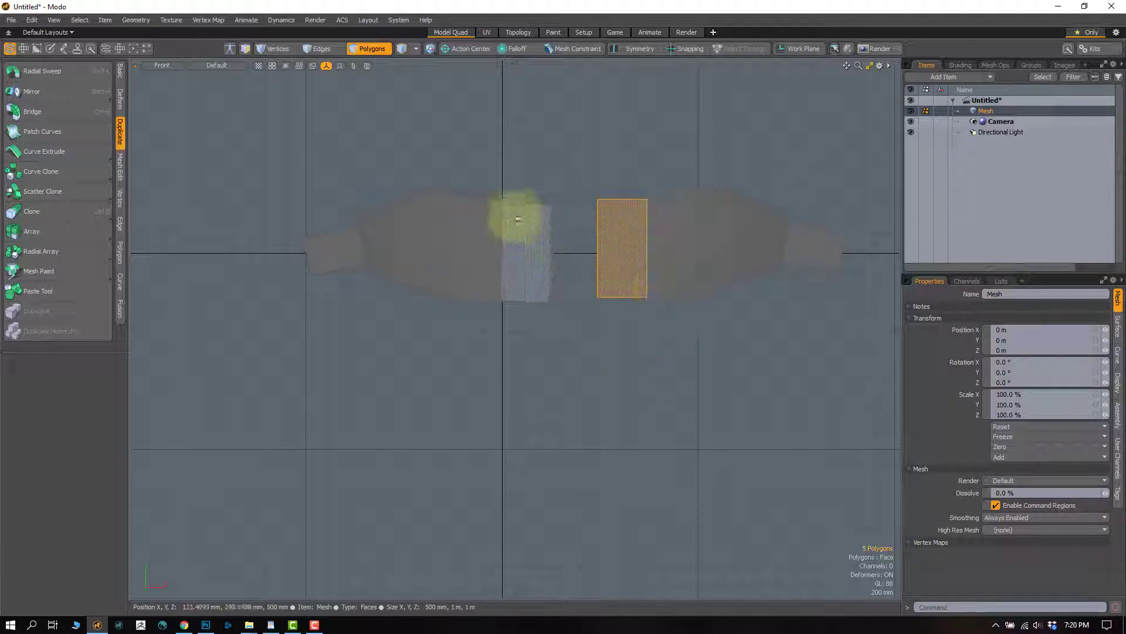
{"action": "double_click", "coordinate": [536, 232]}
{"action": "right_click_drag", "start_coordinate": [493, 243], "coordinate": [571, 311]}
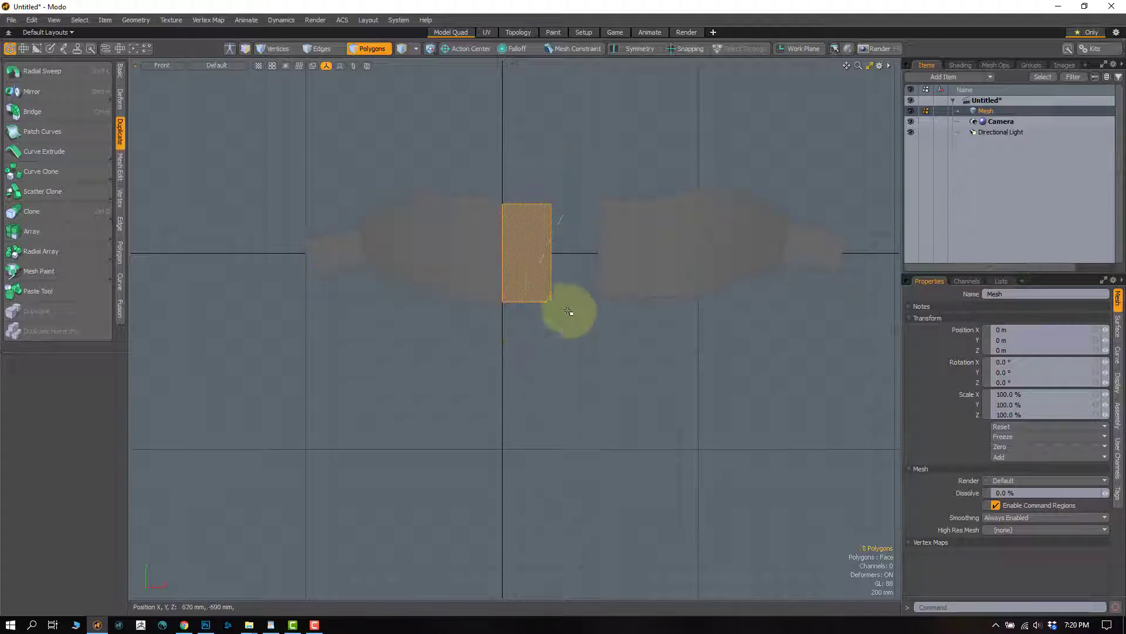
Step: Undo the move of the separated half and the mirror
{"action": "key", "text": "ctrl+z"}
{"action": "key", "text": "ctrl+z"}
{"action": "key", "text": "ctrl+z"}
{"action": "key", "text": "ctrl+z"}
Step: Select the vertical edge loop at X = 0 to identify the mesh's mirror line
{"action": "left_click_drag", "start_coordinate": [546, 287], "coordinate": [466, 250]}
{"action": "key", "text": "Delete"}
{"action": "scroll", "coordinate": [505, 307], "scroll_direction": "up", "scroll_amount": 3}
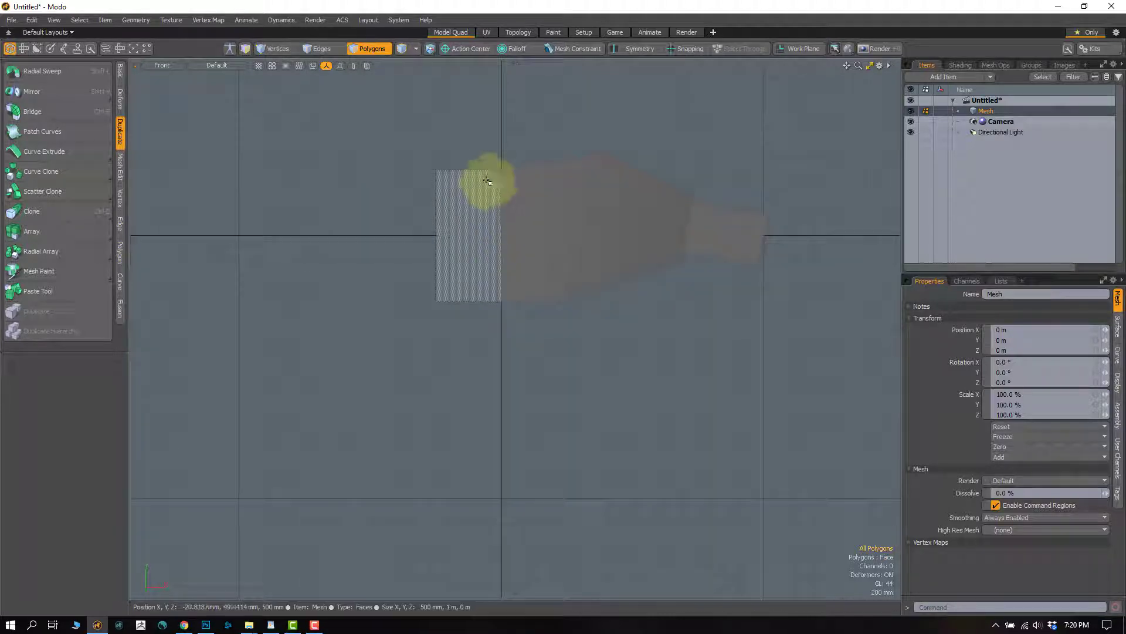
{"action": "key", "text": "2"}
{"action": "left_click", "coordinate": [499, 210]}
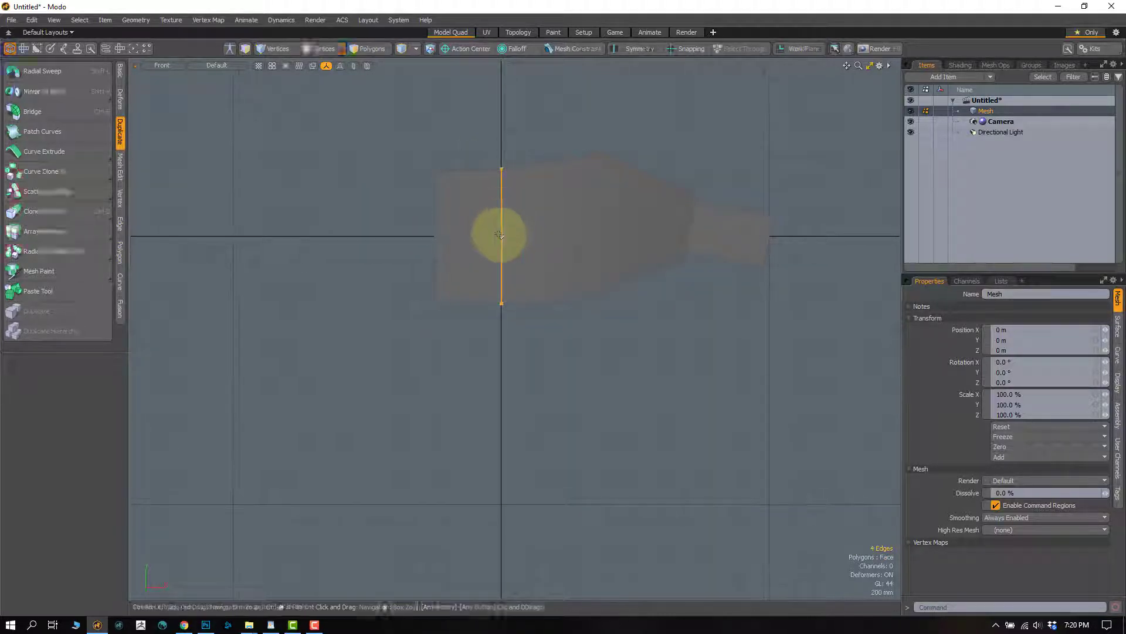
{"action": "left_click_drag", "start_coordinate": [501, 235], "coordinate": [495, 273], "text": "alt+shift"}
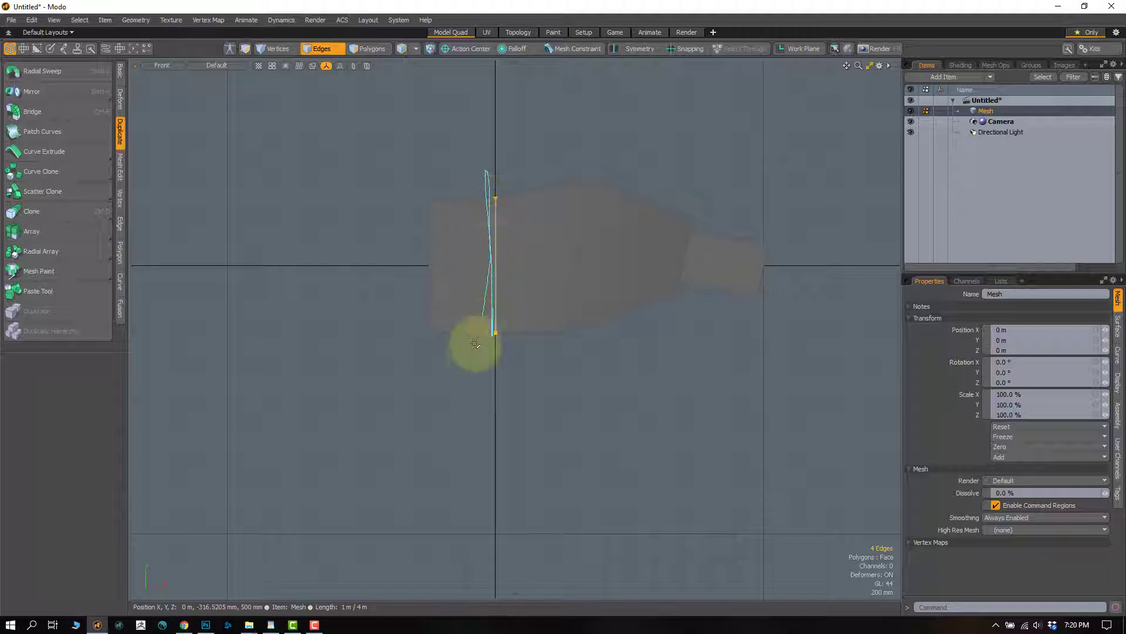
{"action": "mouse_move", "coordinate": [497, 131]}
{"action": "right_mouse_down"}
{"action": "mouse_move", "coordinate": [460, 380]}
{"action": "mouse_move", "coordinate": [511, 357]}
{"action": "right_mouse_up"}
Step: Delete the polygons on the negative X side of the centre edge loop and check the open side of the remaining half
{"action": "key", "text": "3"}
{"action": "mouse_move", "coordinate": [503, 146]}
{"action": "right_mouse_down"}
{"action": "mouse_move", "coordinate": [495, 402]}
{"action": "mouse_move", "coordinate": [504, 343]}
{"action": "right_mouse_up"}
{"action": "key", "text": "Delete"}
{"action": "left_click_drag", "start_coordinate": [561, 312], "coordinate": [411, 302], "text": "alt"}
{"action": "mouse_move", "coordinate": [443, 171]}
{"action": "right_mouse_down"}
{"action": "mouse_move", "coordinate": [291, 209]}
{"action": "mouse_move", "coordinate": [282, 384]}
{"action": "mouse_move", "coordinate": [423, 473]}
{"action": "right_mouse_up"}
{"action": "mouse_move", "coordinate": [478, 365]}
{"action": "left_mouse_down", "text": "alt"}
{"action": "mouse_move", "coordinate": [484, 334]}
{"action": "mouse_move", "coordinate": [510, 389]}
{"action": "mouse_move", "coordinate": [545, 306]}
{"action": "left_mouse_up", "text": "alt"}
{"action": "double_click", "coordinate": [560, 322]}
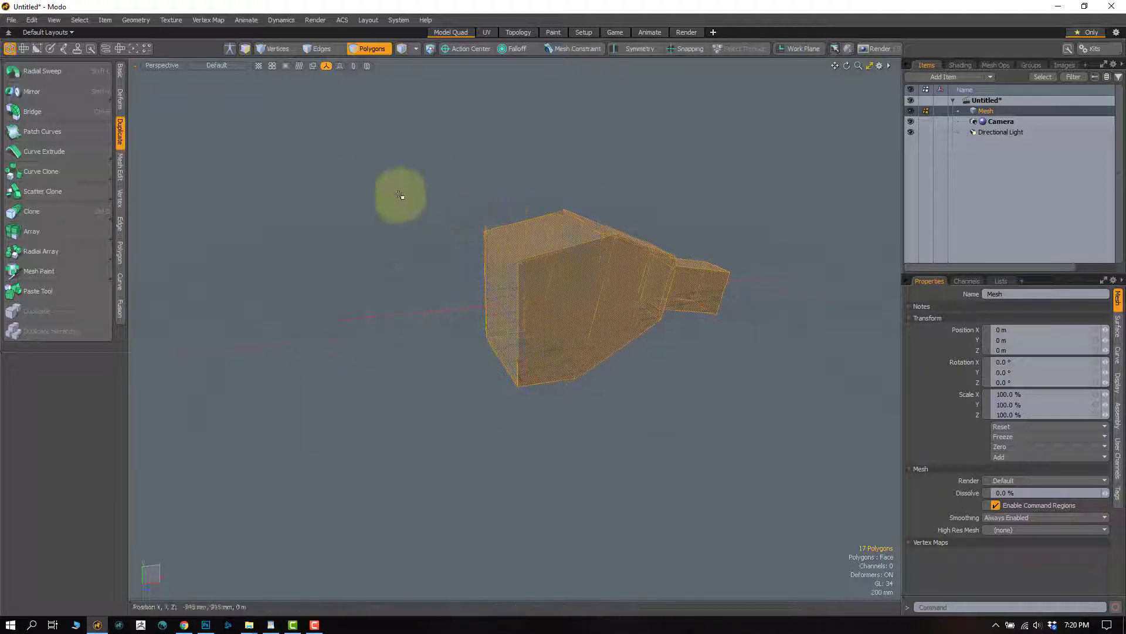
{"action": "left_click", "coordinate": [346, 227]}
Step: Mirror the remaining half across the X axis about the origin with Invert Polygons on
{"action": "left_click", "coordinate": [35, 91]}
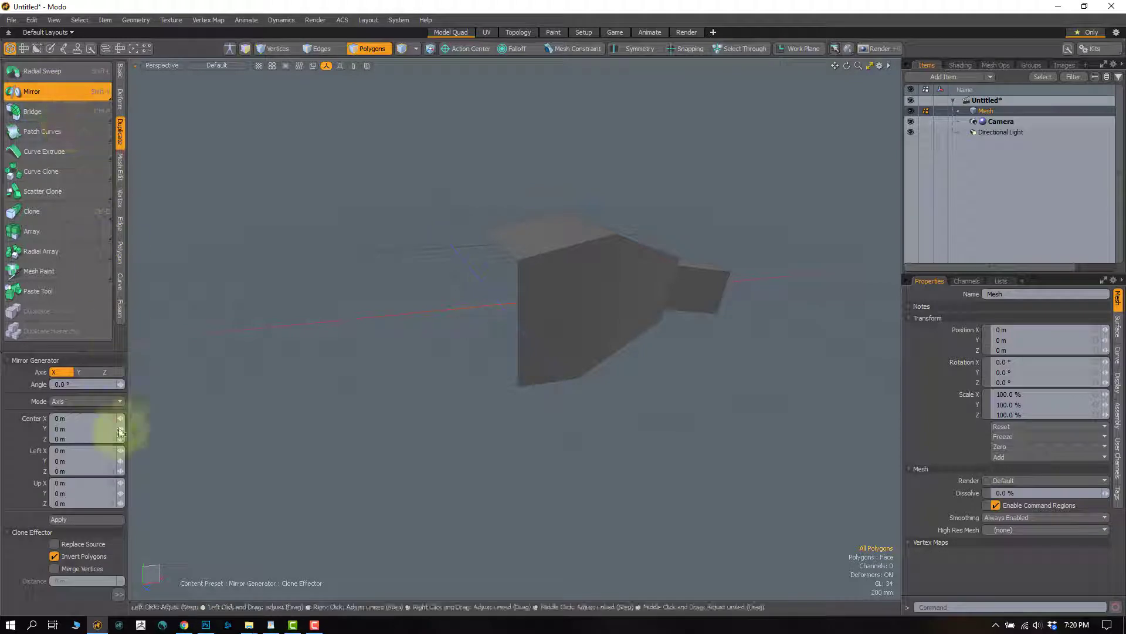
{"action": "left_click", "coordinate": [71, 522]}
{"action": "mouse_move", "coordinate": [432, 320]}
{"action": "left_mouse_down", "text": "alt"}
{"action": "mouse_move", "coordinate": [440, 327]}
{"action": "mouse_move", "coordinate": [321, 381]}
{"action": "mouse_move", "coordinate": [382, 324]}
{"action": "mouse_move", "coordinate": [593, 231]}
{"action": "left_mouse_up", "text": "alt"}
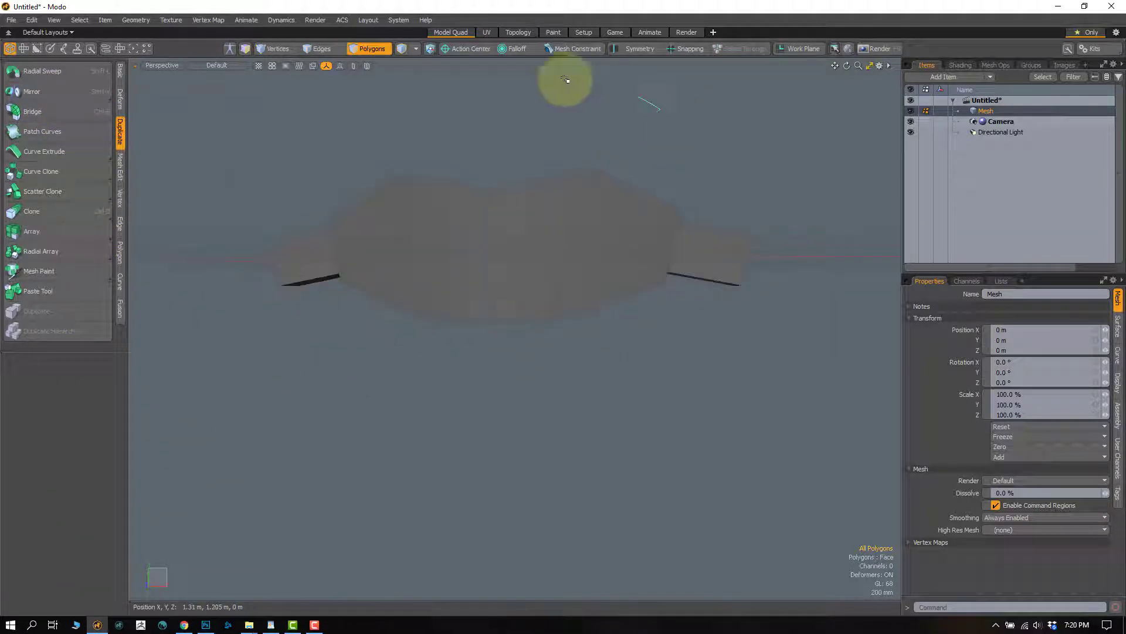
Step: Examine the mirrored mesh's centre seam and its symmetry from several angles
{"action": "mouse_move", "coordinate": [568, 81]}
{"action": "right_mouse_down"}
{"action": "mouse_move", "coordinate": [616, 458]}
{"action": "mouse_move", "coordinate": [763, 223]}
{"action": "right_mouse_up"}
{"action": "mouse_move", "coordinate": [763, 223]}
{"action": "left_mouse_down", "text": "alt"}
{"action": "mouse_move", "coordinate": [569, 207]}
{"action": "mouse_move", "coordinate": [520, 141]}
{"action": "left_mouse_up", "text": "alt"}
{"action": "mouse_move", "coordinate": [530, 119]}
{"action": "right_mouse_down"}
{"action": "mouse_move", "coordinate": [170, 297]}
{"action": "mouse_move", "coordinate": [543, 421]}
{"action": "mouse_move", "coordinate": [541, 406]}
{"action": "right_mouse_up"}
{"action": "left_click_drag", "start_coordinate": [545, 344], "coordinate": [465, 355], "text": "alt"}
{"action": "left_click_drag", "start_coordinate": [621, 238], "coordinate": [521, 258], "text": "alt"}
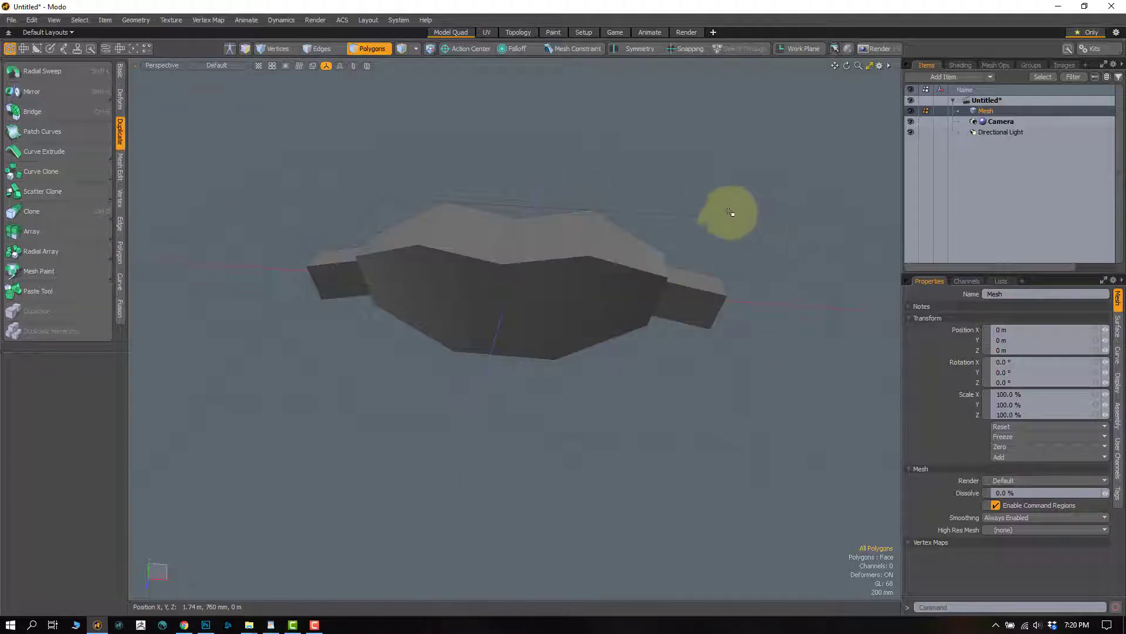
{"action": "left_click_drag", "start_coordinate": [285, 250], "coordinate": [293, 135], "text": "alt"}
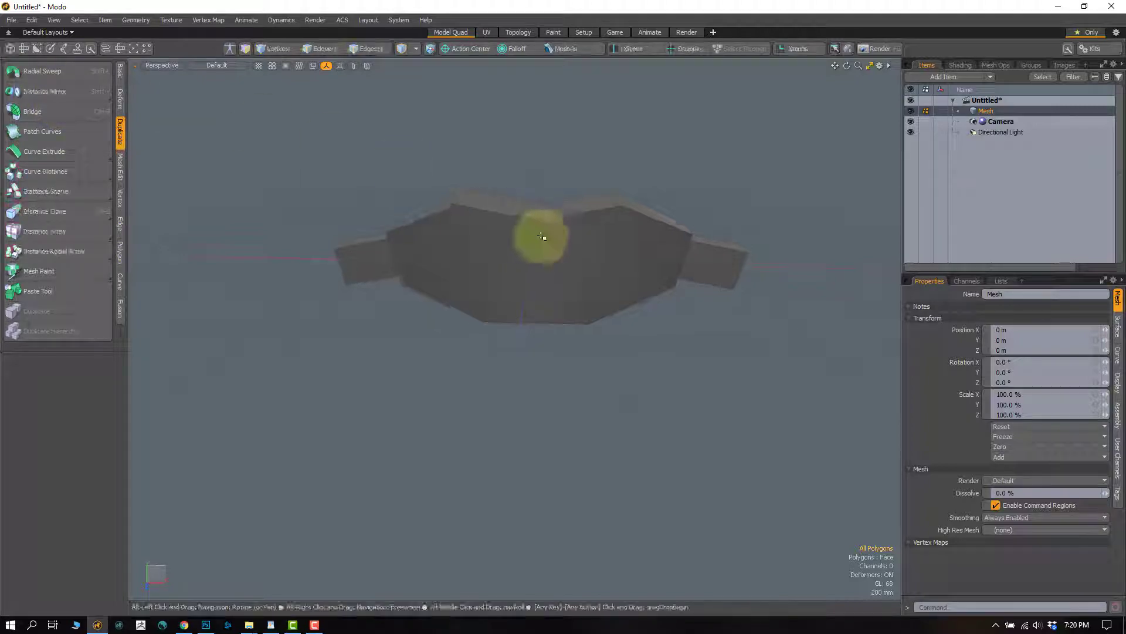
{"action": "left_click_drag", "start_coordinate": [528, 357], "coordinate": [621, 302], "text": "alt"}
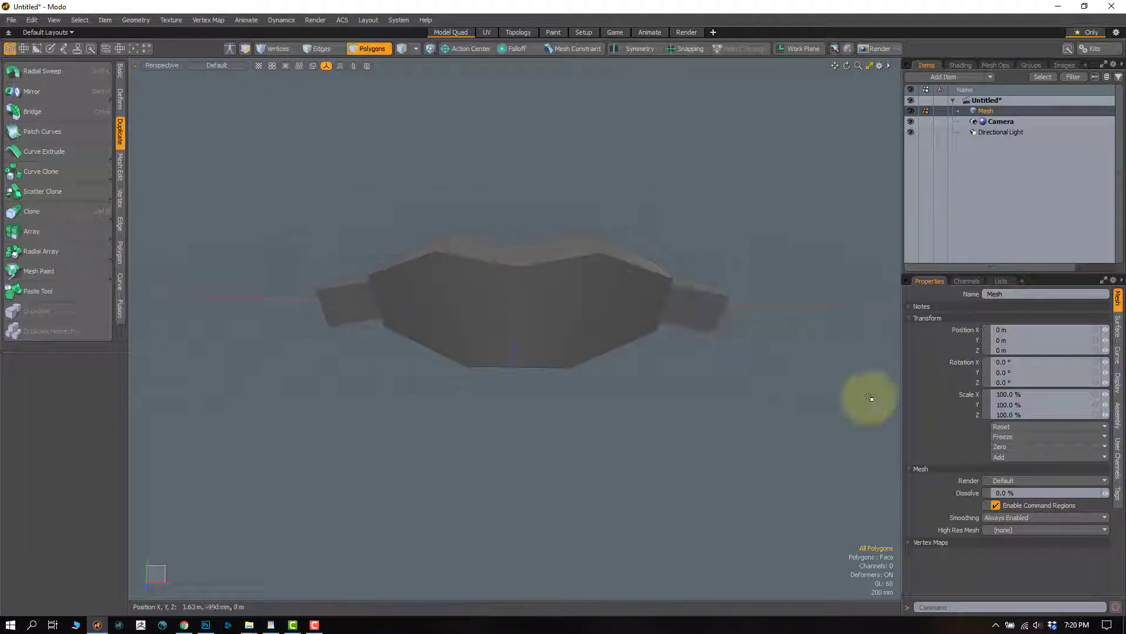